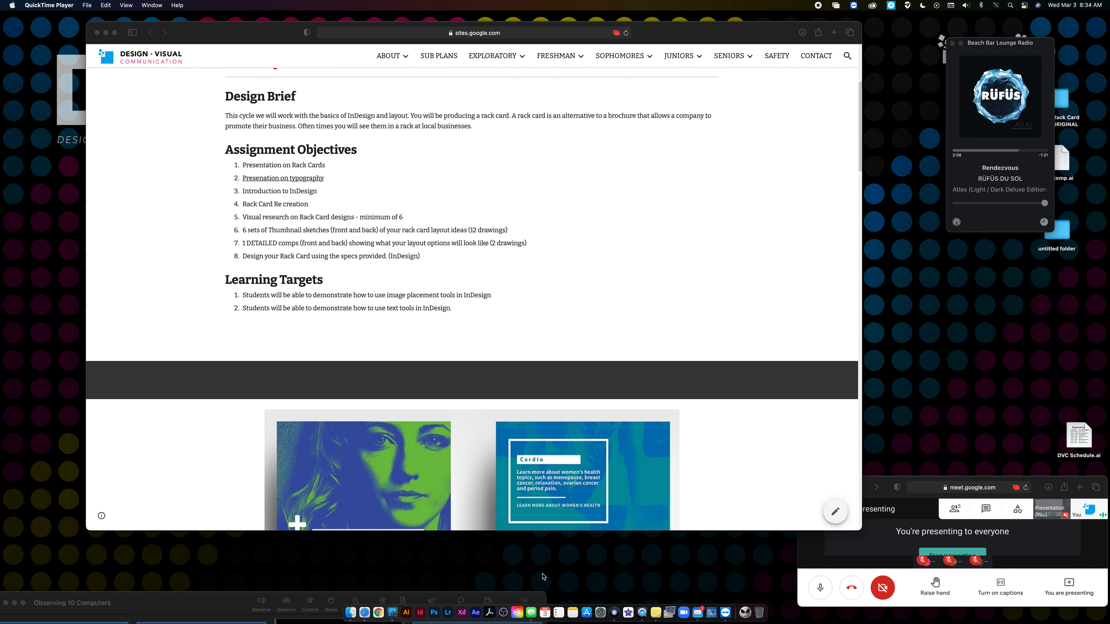
# - After reviewing the rack card design brief, launch Adobe InDesign 2021 from the Dock
pyautogui.click(419, 612)
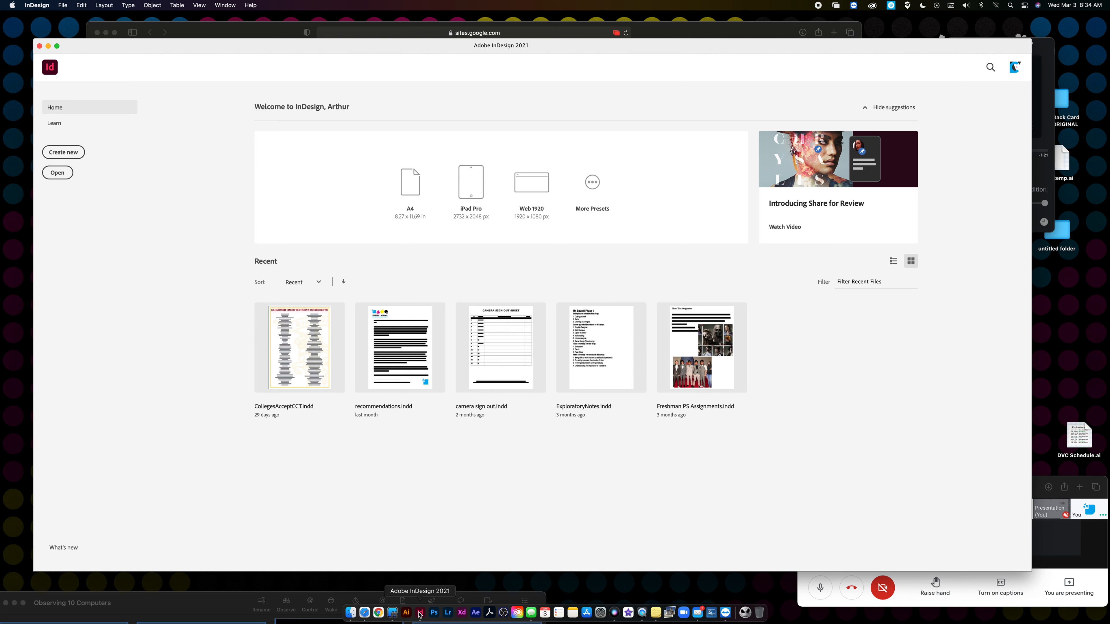
# - Create a two-page 4 × 9 in facing-pages document with 0.25 in margins and 0.125 in bleed
pyautogui.click(65, 154)
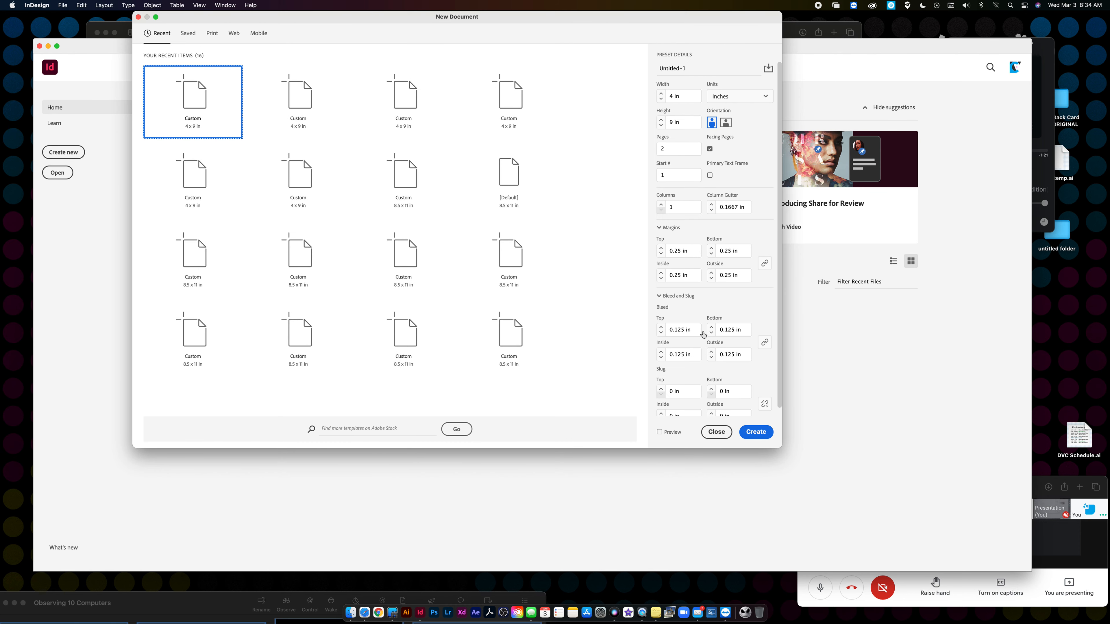
pyautogui.click(756, 433)
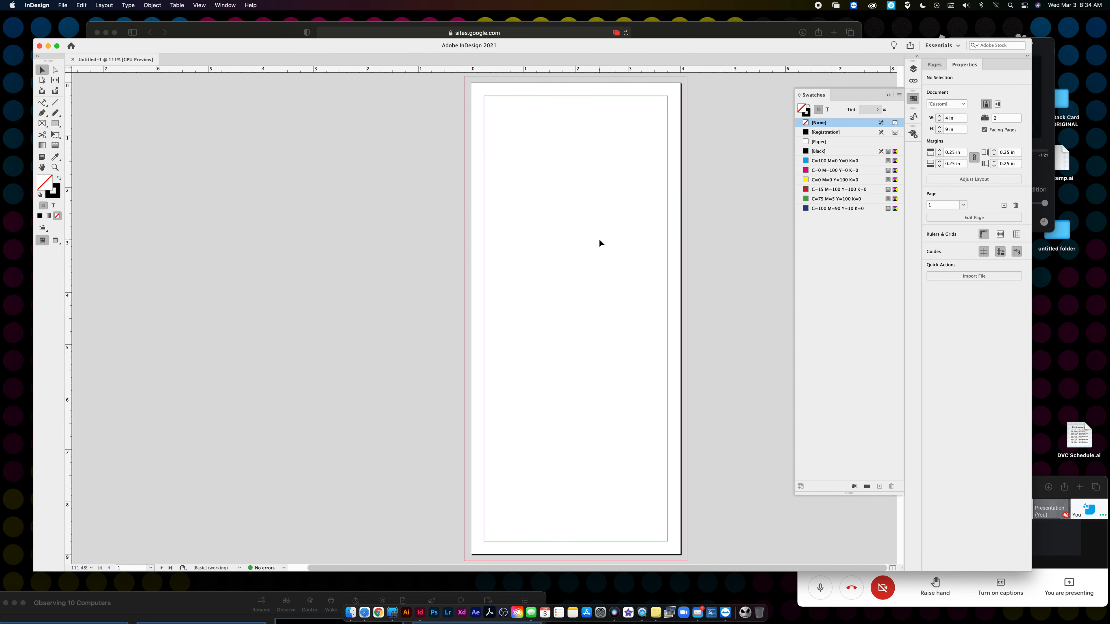
# - In the Pages panel, open the two-page A-Master spread for editing
pyautogui.click(936, 65)
pyautogui.click(970, 139)
pyautogui.click(978, 112)
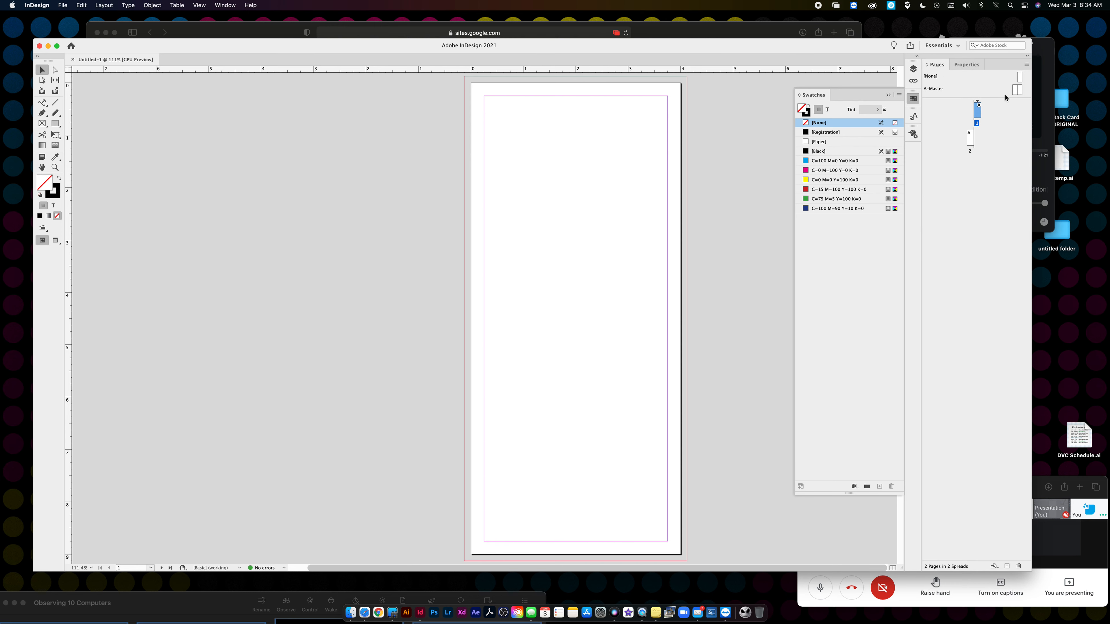
pyautogui.click(1015, 90)
pyautogui.doubleClick(1016, 90)
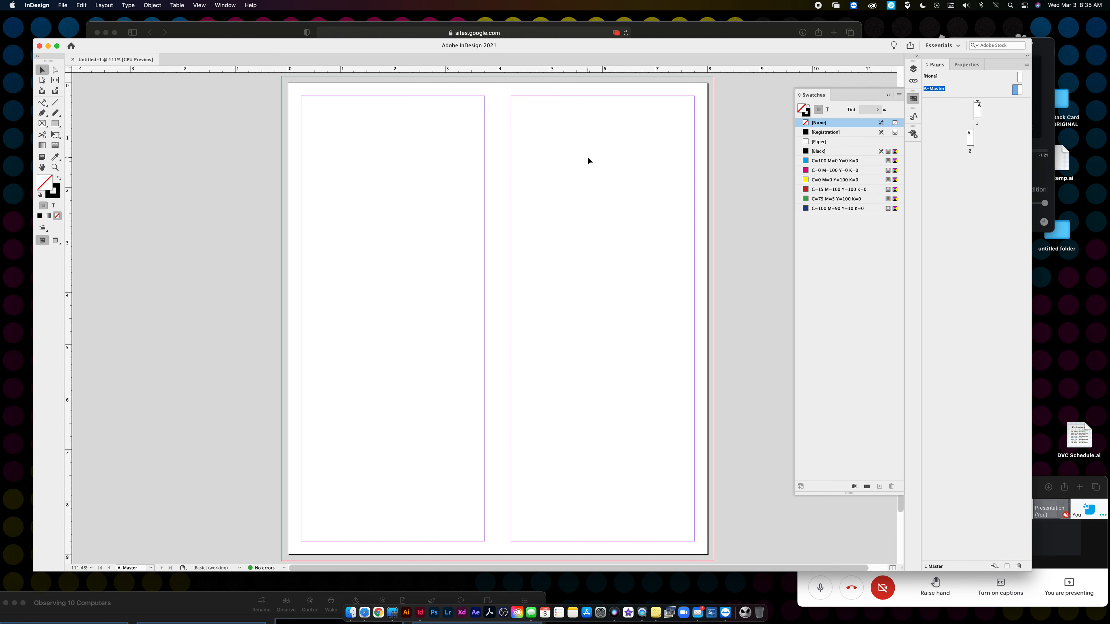
# - Draw a black-filled rectangle bar along the bottom edge of the A-Master
pyautogui.click(43, 124)
pyautogui.moveTo(281, 527)
pyautogui.mouseDown()
pyautogui.moveTo(298, 550)
pyautogui.moveTo(497, 561)
pyautogui.mouseUp()
pyautogui.click(40, 217)
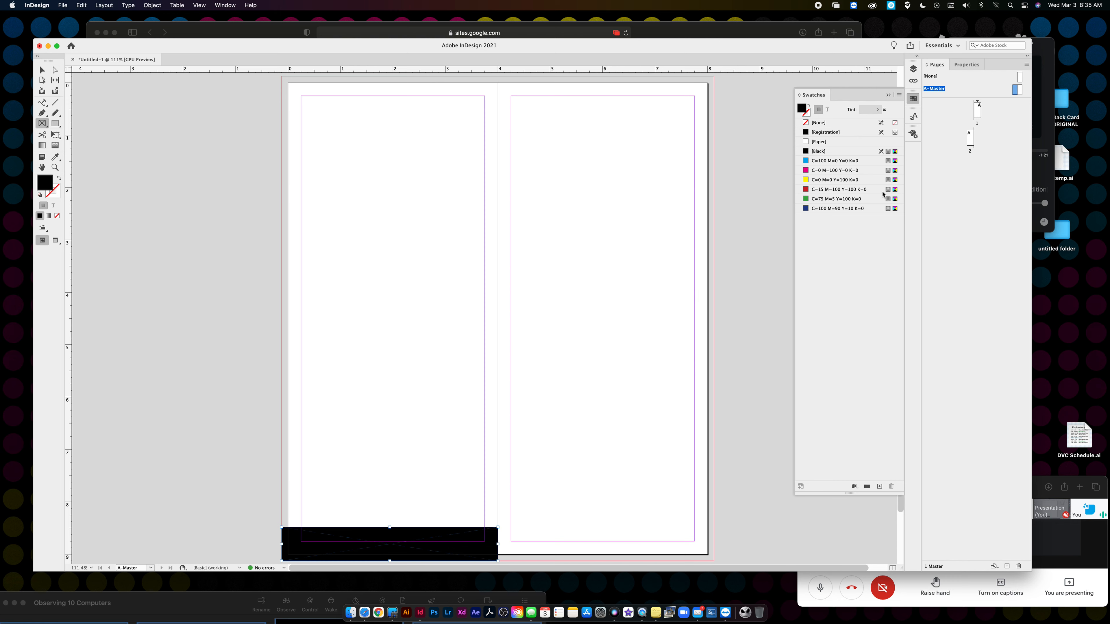
pyautogui.press('v')
# - Check the footer on page 2, widen the master bar to the right, then view page 1 zoomed out
pyautogui.doubleClick(970, 139)
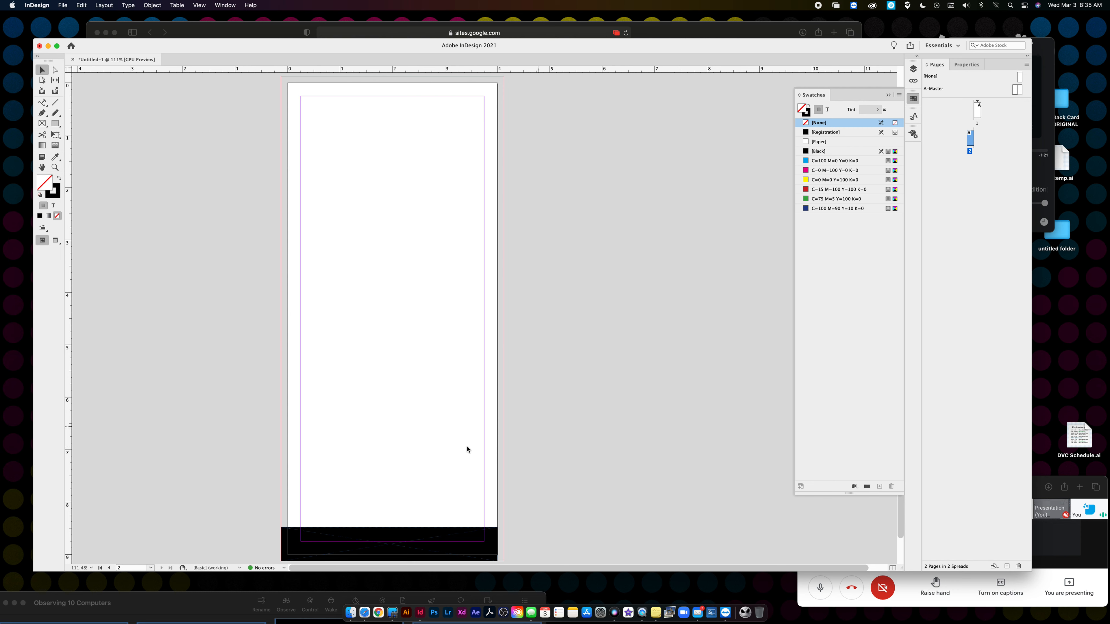
pyautogui.scroll(-1, 501, 564)
pyautogui.moveTo(530, 489); pyautogui.dragTo(397, 537)
pyautogui.moveTo(560, 511); pyautogui.dragTo(426, 530)
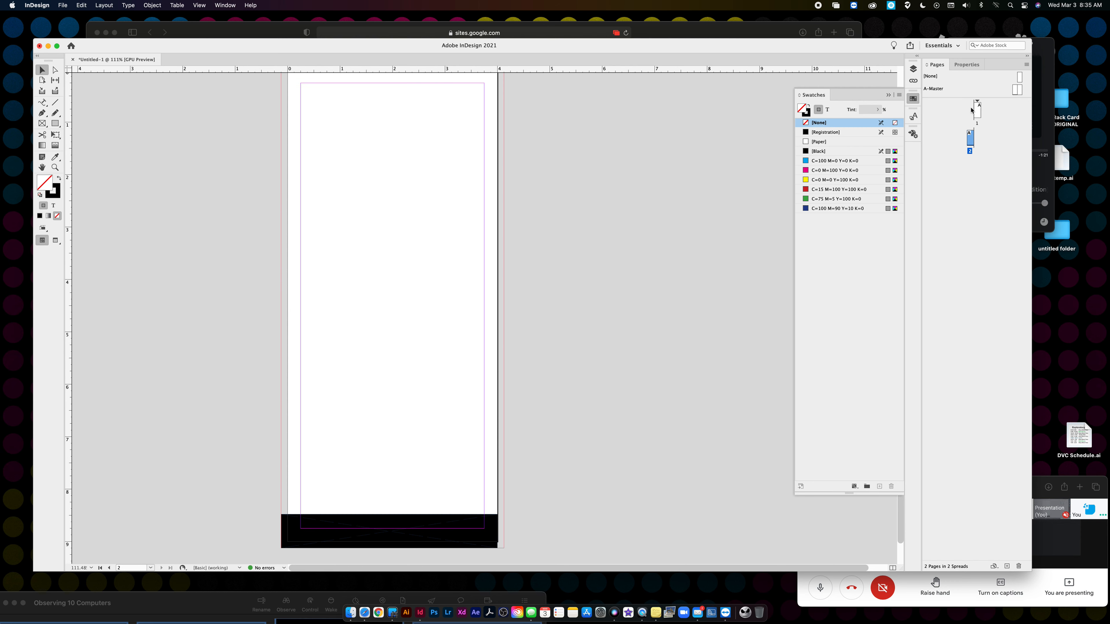
pyautogui.doubleClick(1016, 90)
pyautogui.click(495, 531)
pyautogui.moveTo(497, 530); pyautogui.dragTo(713, 524)
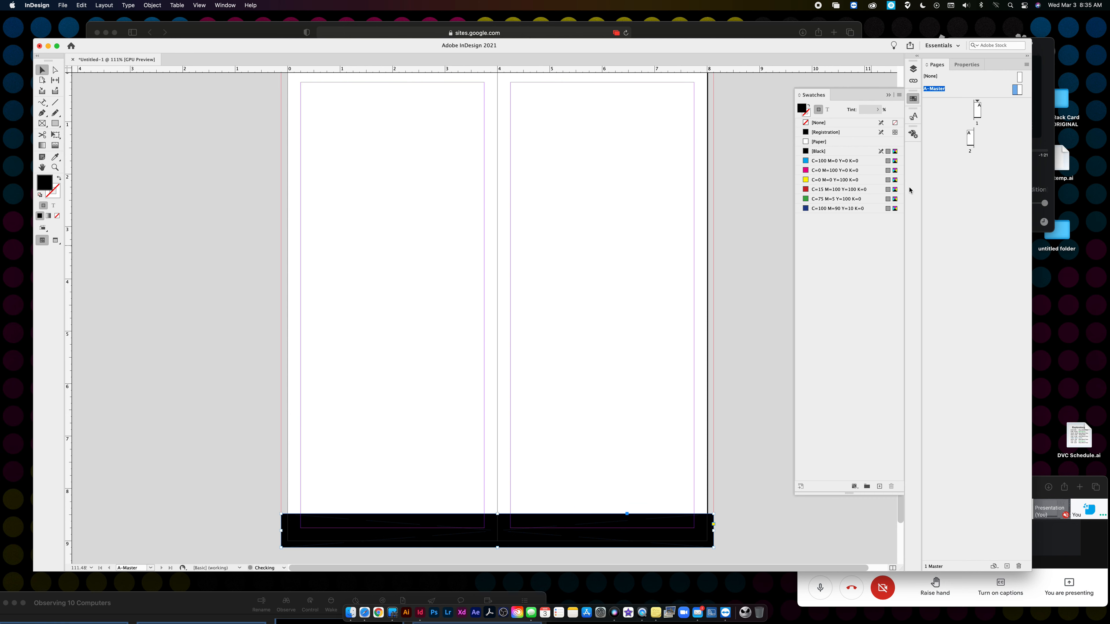
pyautogui.doubleClick(975, 118)
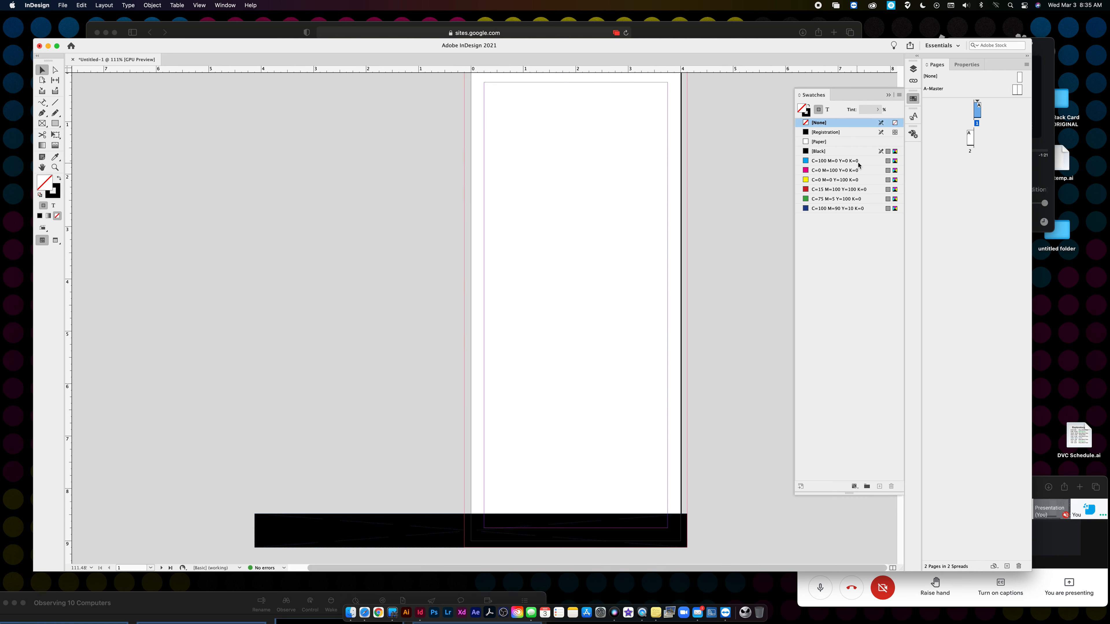
pyautogui.press('super+minus')
pyautogui.press('super+minus')
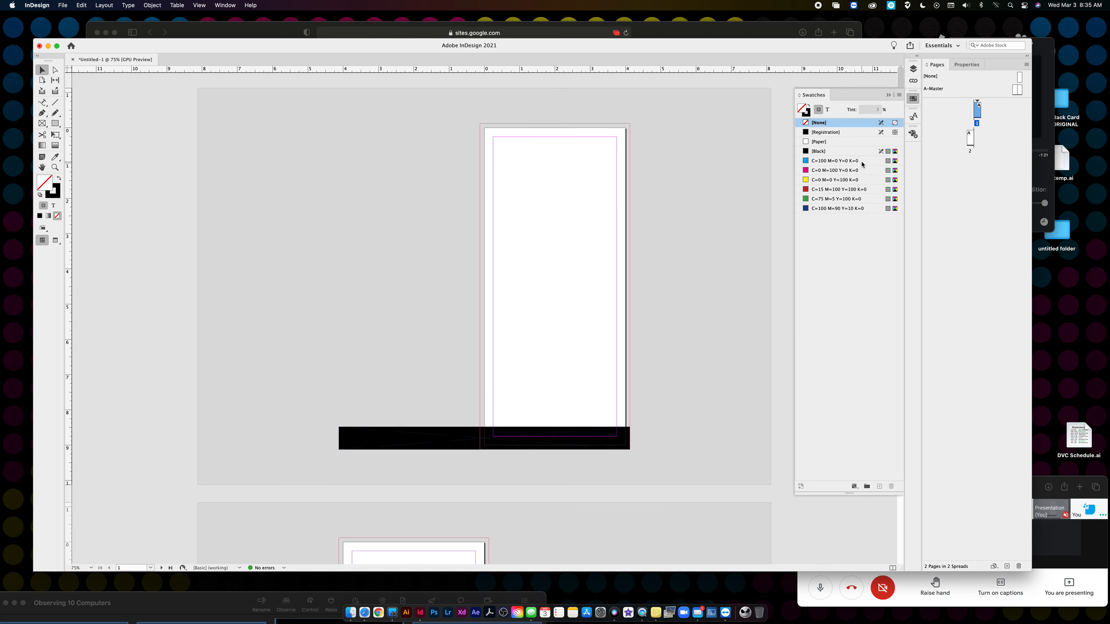
# - Switch the screen mode to Preview so guides and pasteboard are hidden
pyautogui.click(199, 5)
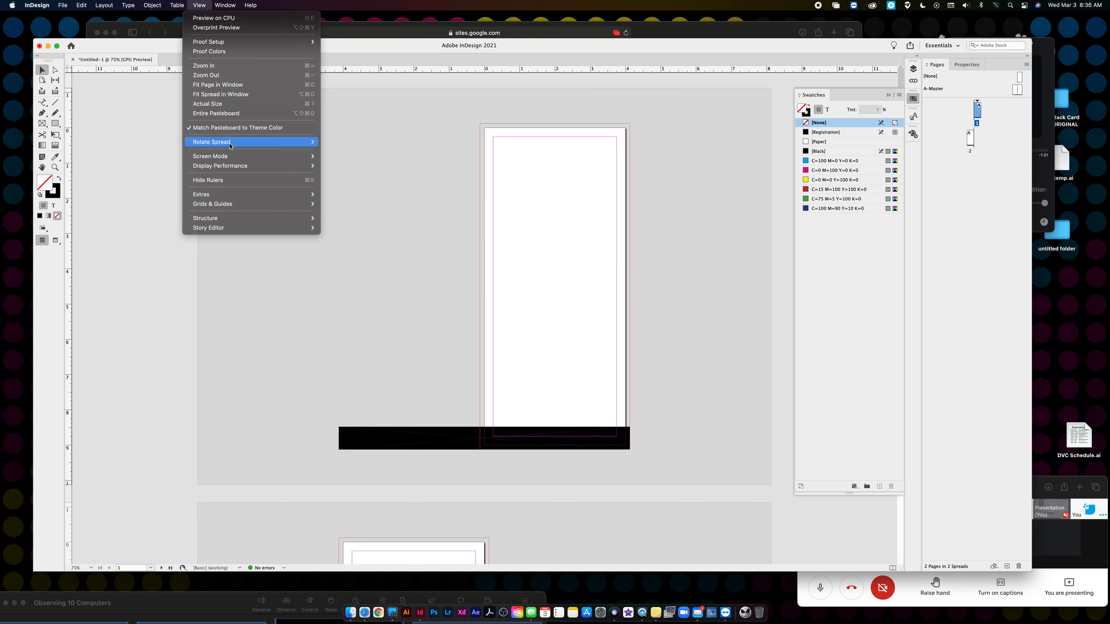
pyautogui.moveTo(230, 157)
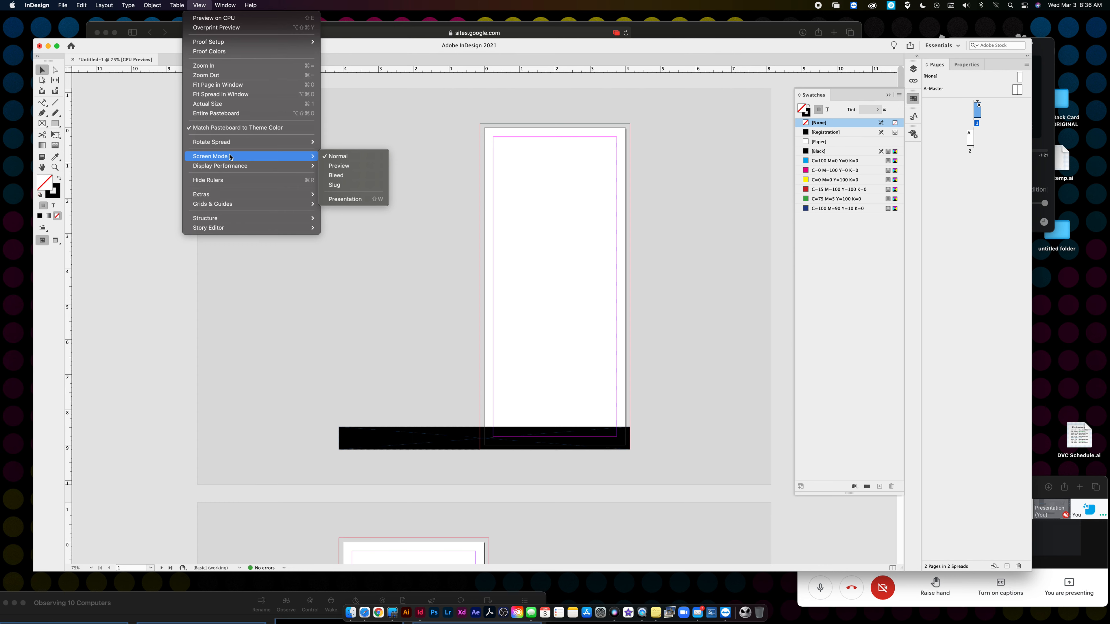
pyautogui.click(338, 166)
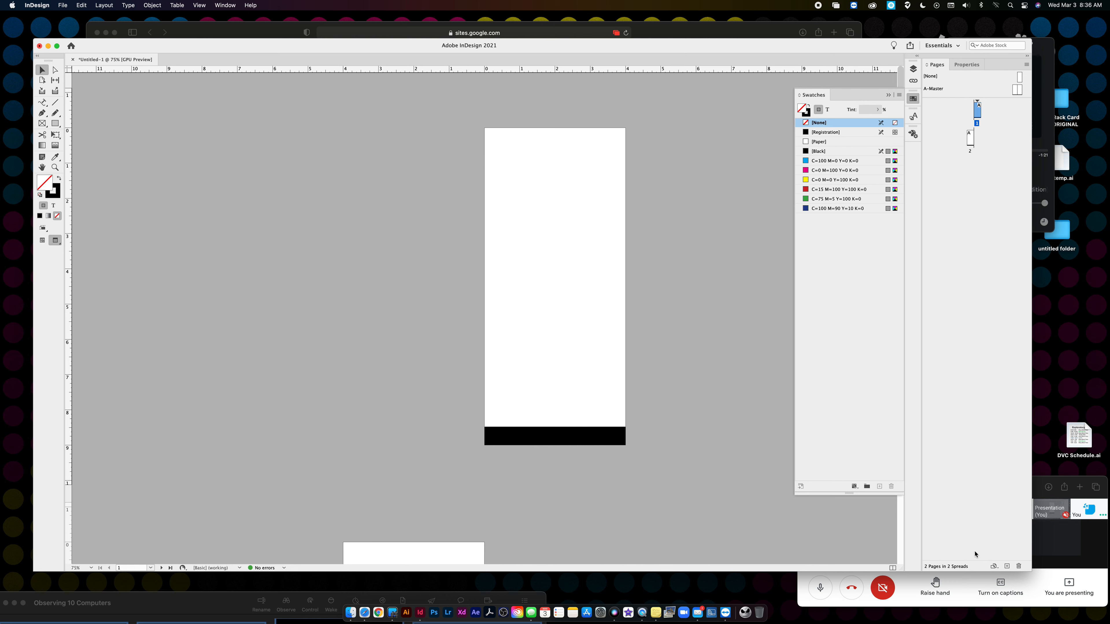
# - Add pages until the document has 9 pages
pyautogui.click(1006, 566)
pyautogui.click(1007, 566)
pyautogui.click(1006, 566)
pyautogui.click(1007, 566)
pyautogui.click(1007, 566)
pyautogui.click(1007, 566)
pyautogui.click(1007, 566)
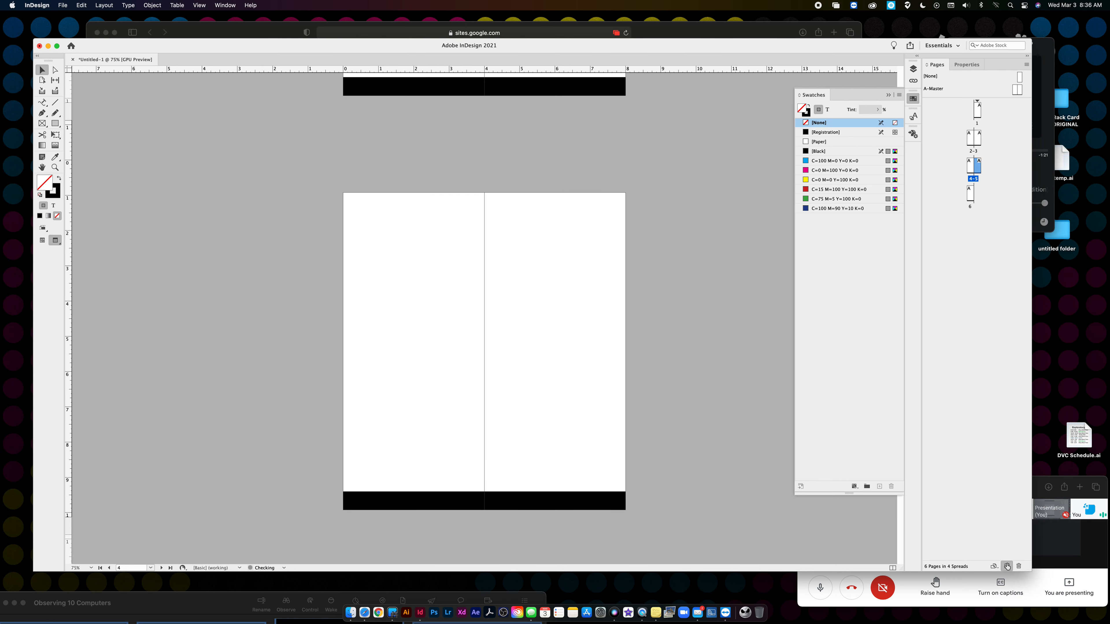
pyautogui.scroll(15, 606, 389)
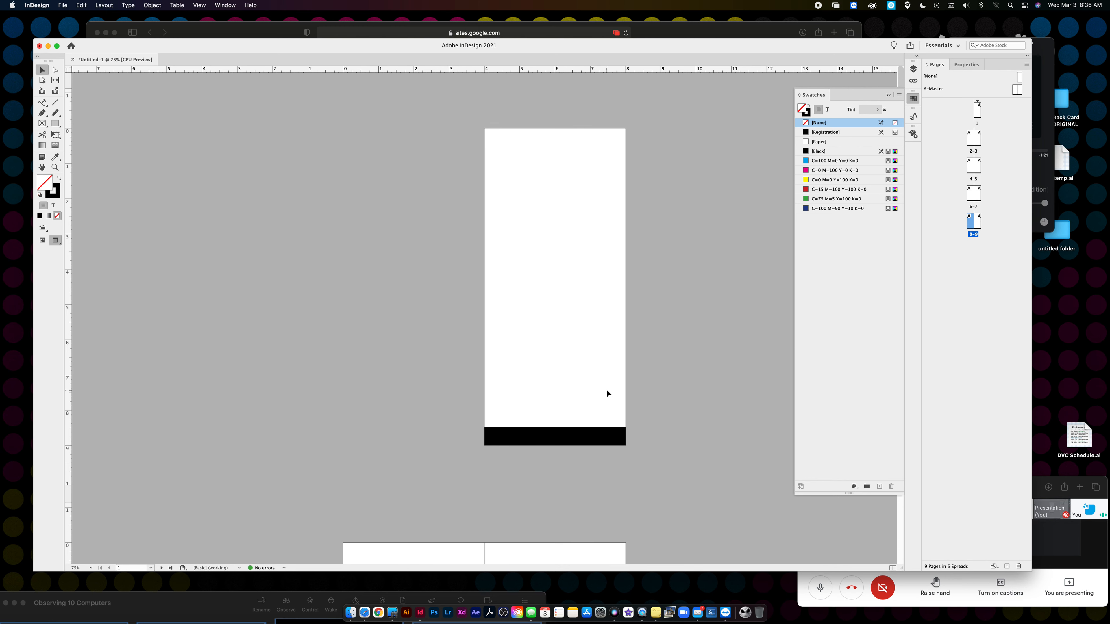
pyautogui.scroll(-5, 606, 388)
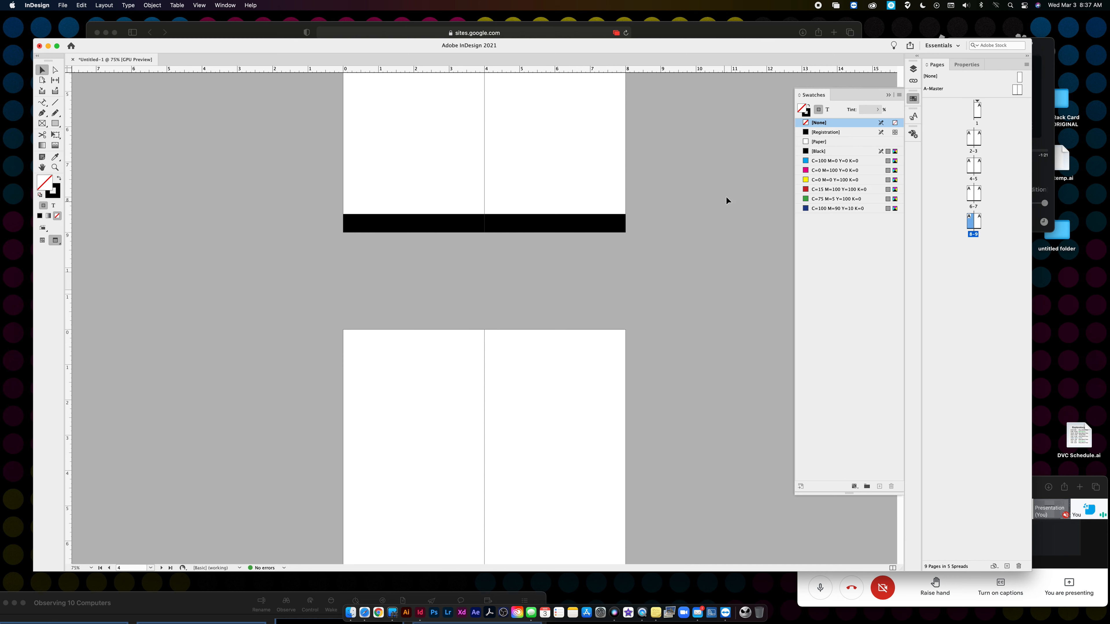
# - Recolor the A-Master footer bar with the green C=75 M=5 Y=100 K=0 swatch and check page 1
pyautogui.doubleClick(1015, 91)
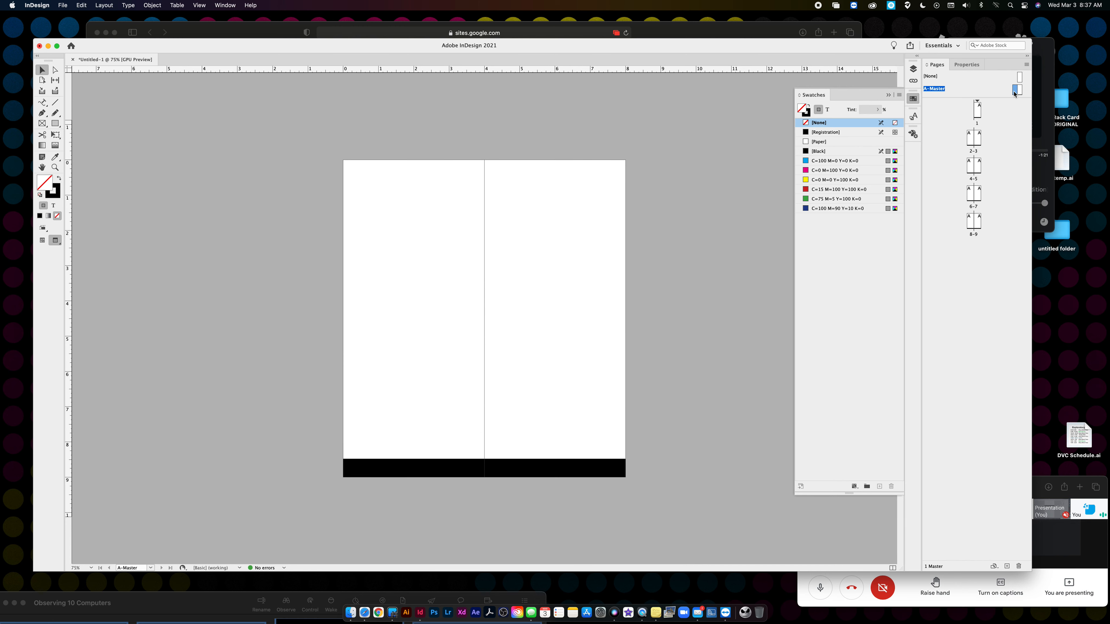
pyautogui.click(570, 464)
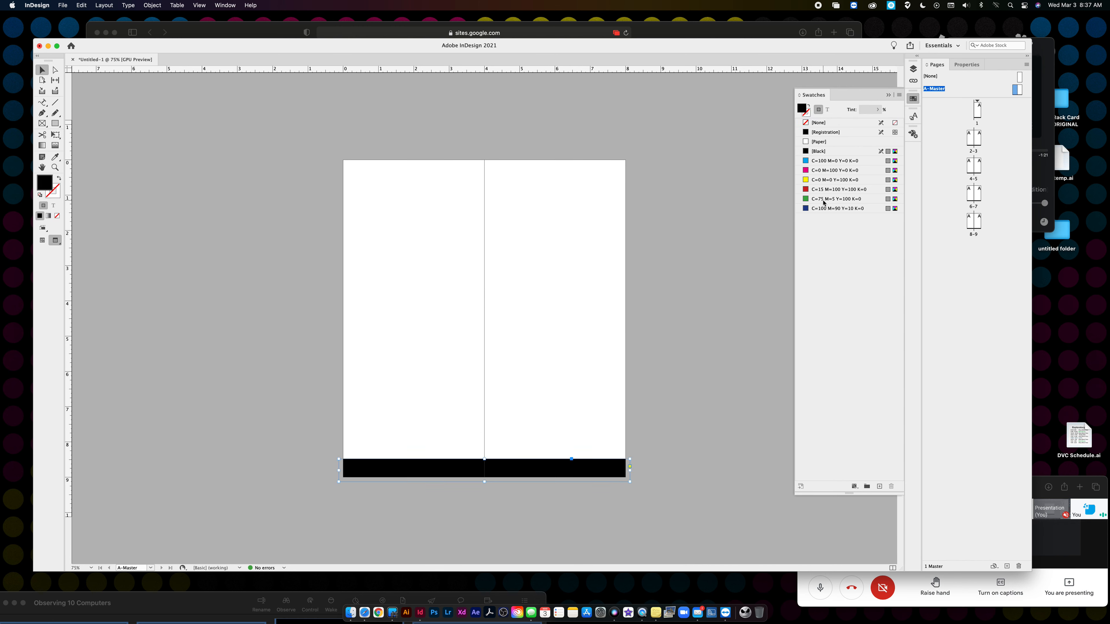
pyautogui.click(806, 201)
pyautogui.doubleClick(972, 122)
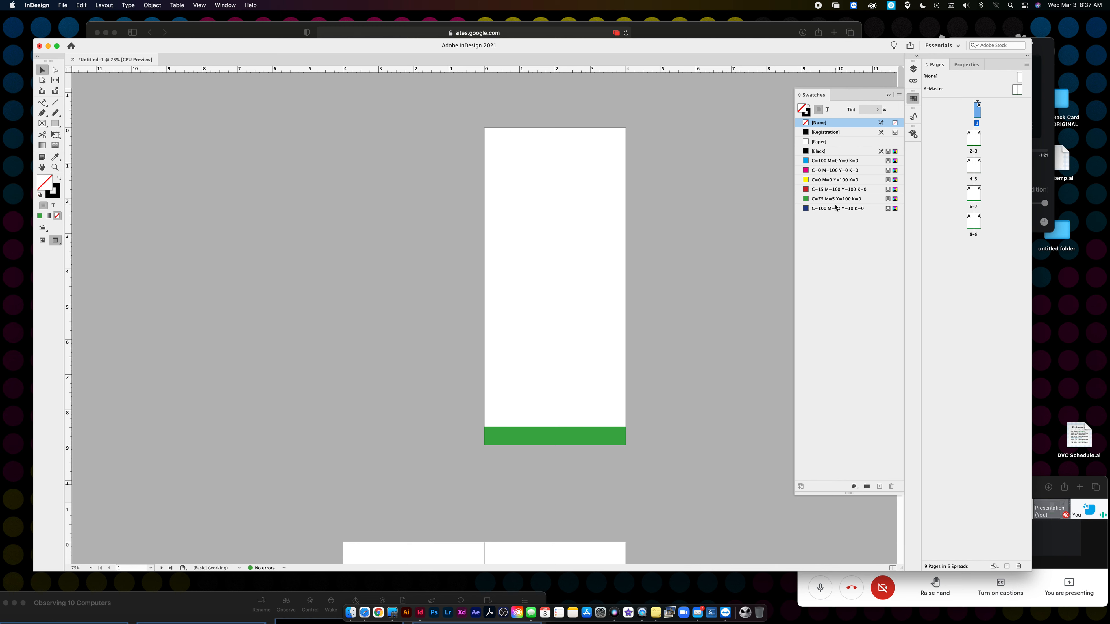
pyautogui.doubleClick(1016, 89)
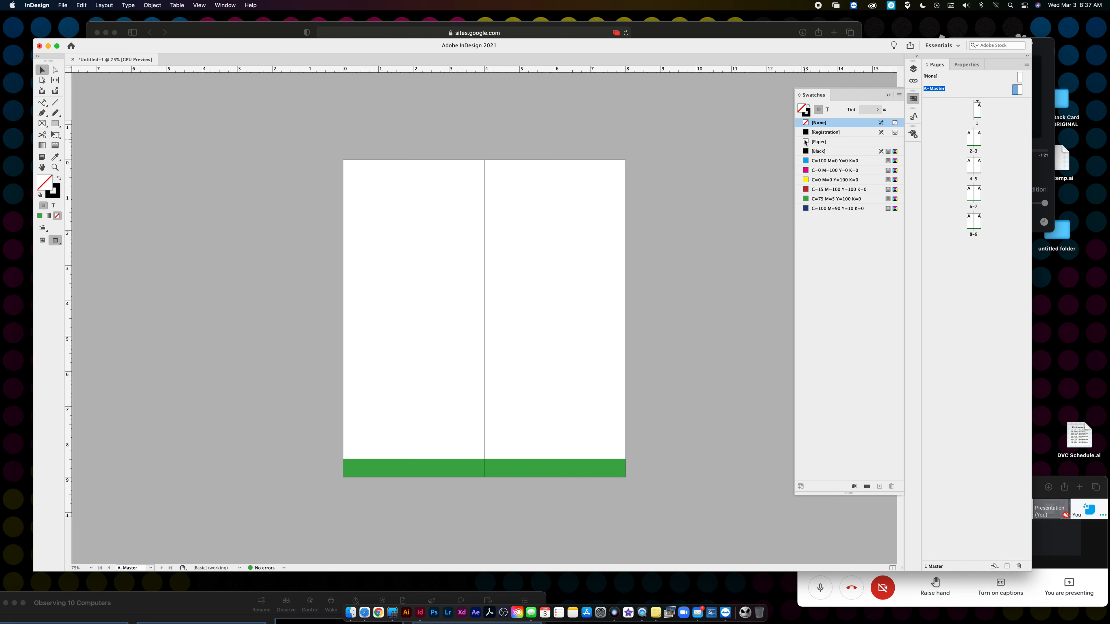
pyautogui.doubleClick(977, 110)
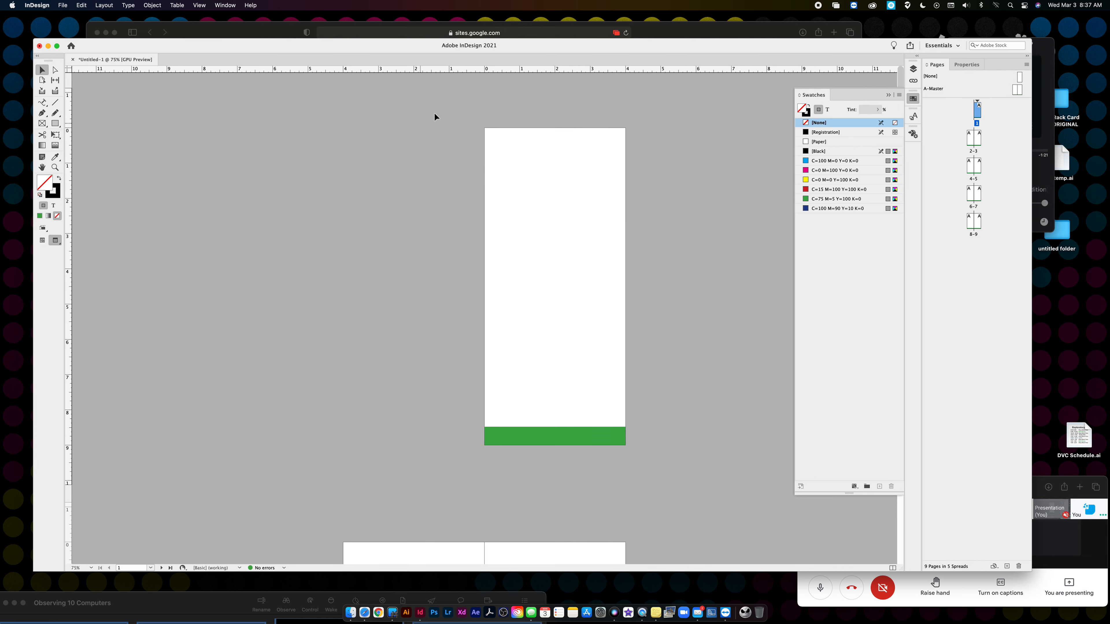
pyautogui.click(199, 6)
# - Return to Normal screen mode and type HEADER in a new text frame on page 1
pyautogui.moveTo(227, 157)
pyautogui.click(352, 156)
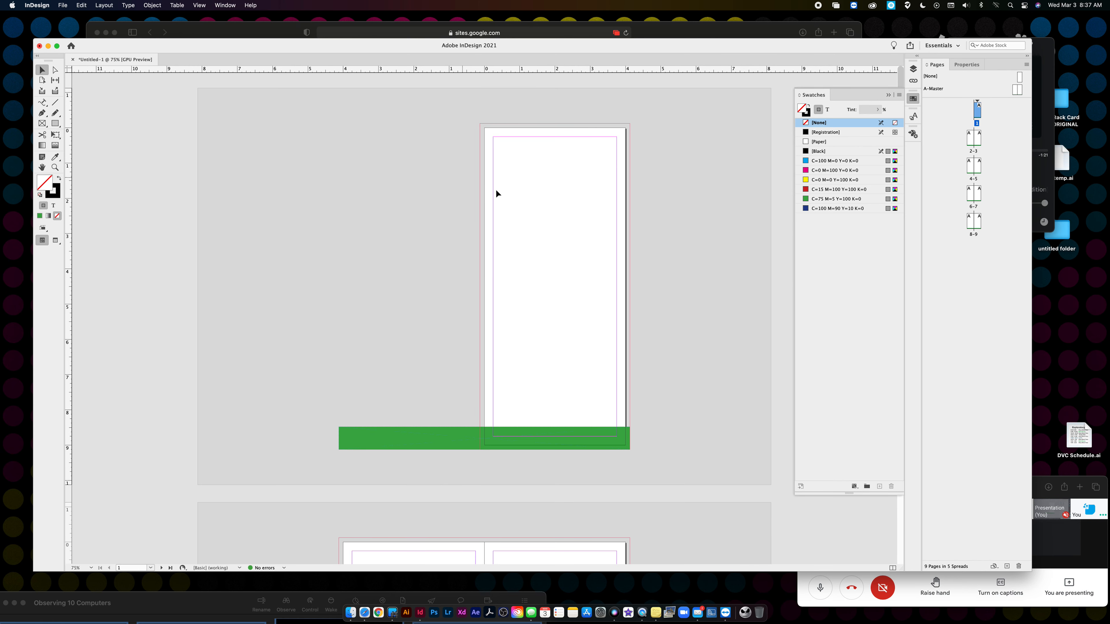
pyautogui.click(42, 102)
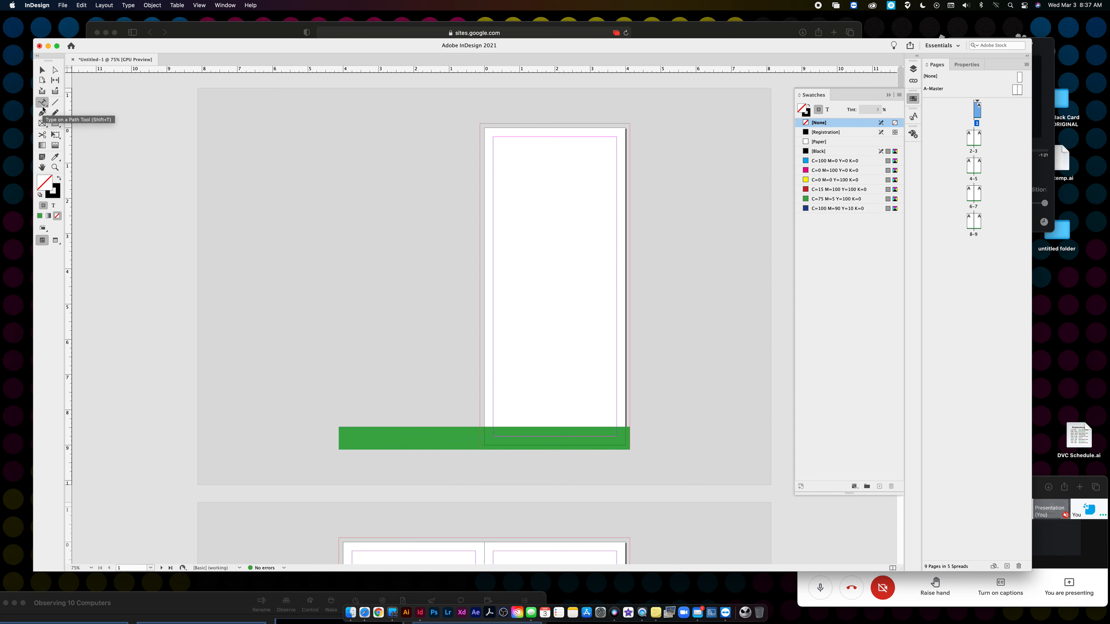
pyautogui.click(77, 113)
pyautogui.moveTo(492, 151); pyautogui.dragTo(608, 188)
pyautogui.write('HEADER')
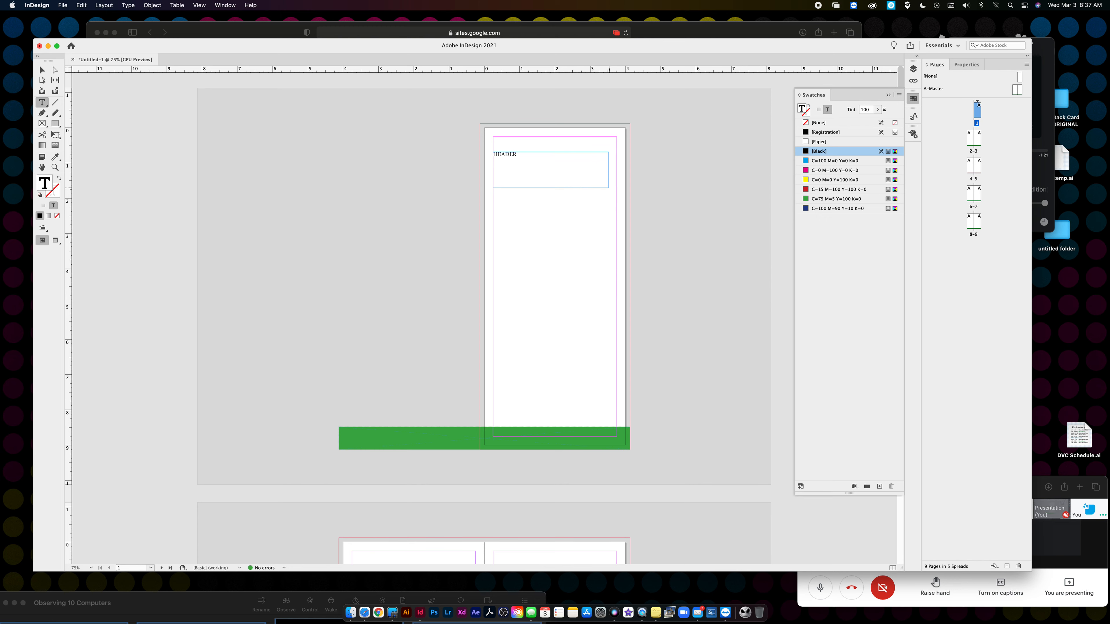
# - Set HEADER to the Cheap Potatoes font at 40 pt
pyautogui.moveTo(493, 154); pyautogui.dragTo(518, 155)
pyautogui.click(966, 64)
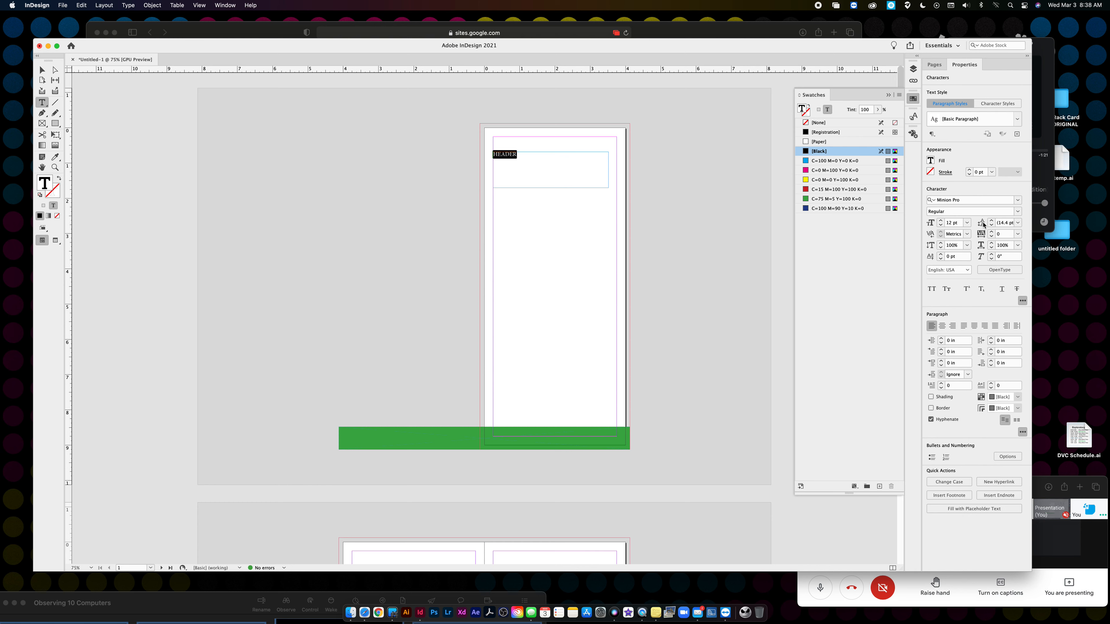
pyautogui.click(1017, 201)
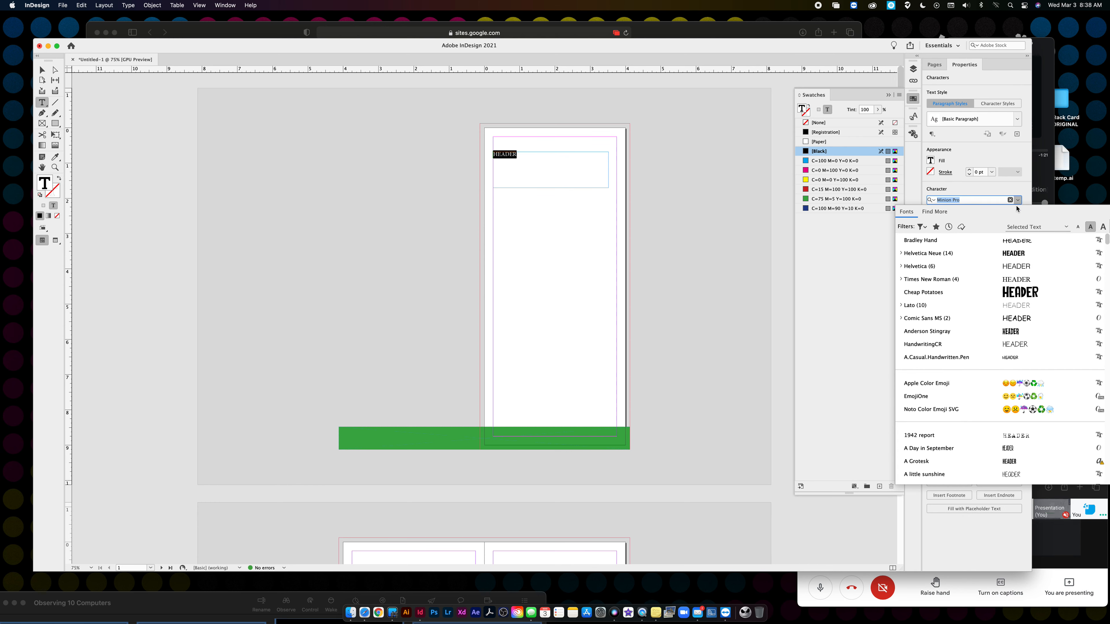
pyautogui.click(969, 293)
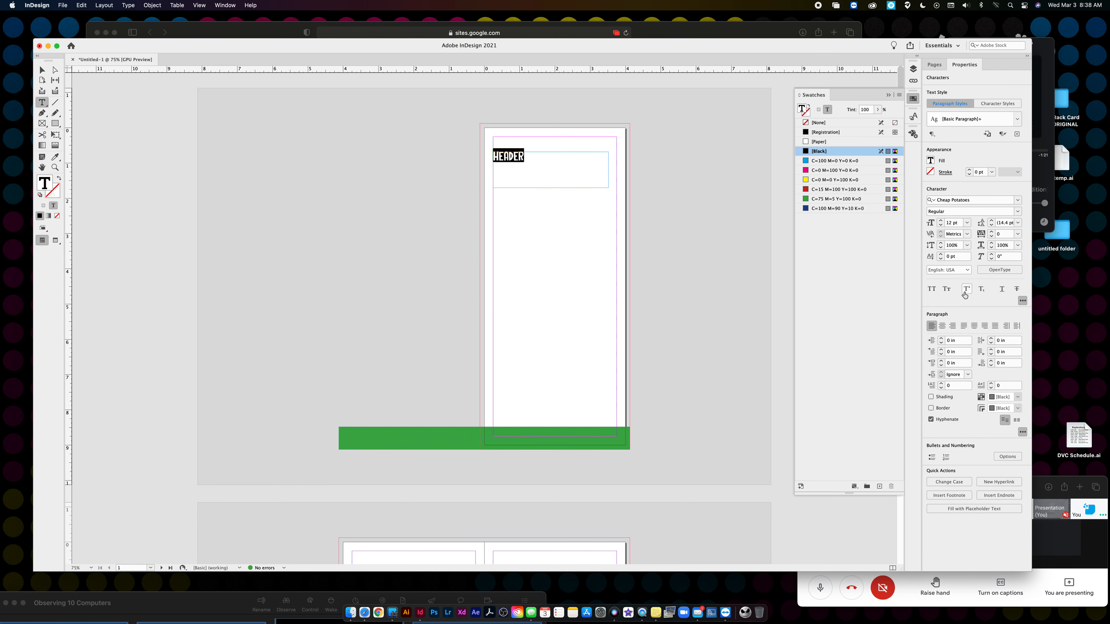
pyautogui.click(956, 223)
pyautogui.write('40')
pyautogui.press('Return')
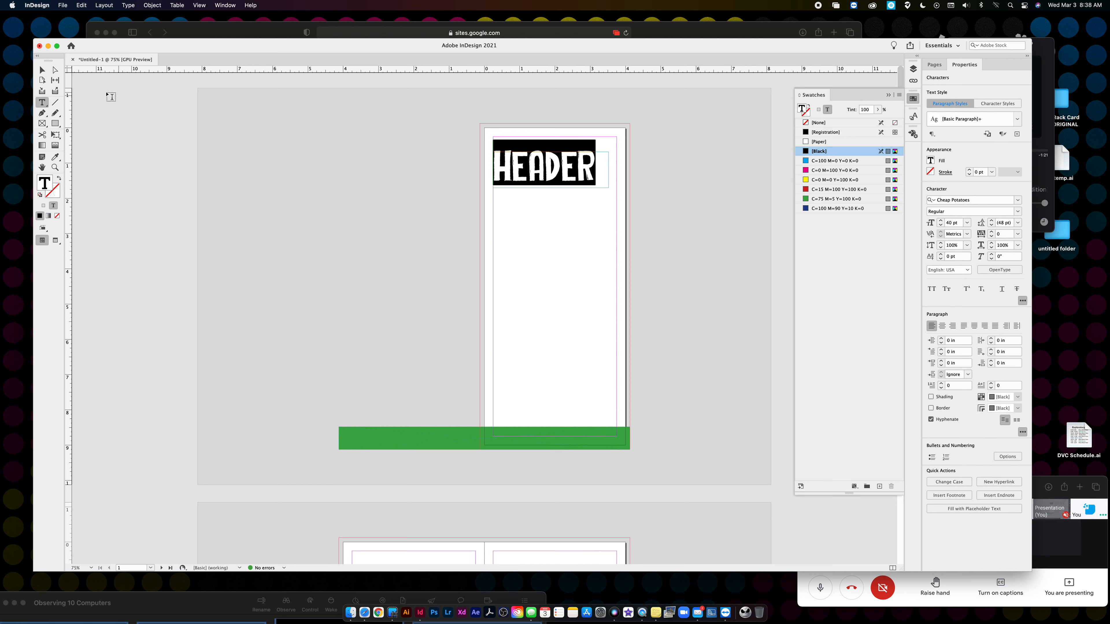
# - Move the HEADER frame up to the top margin and draw an empty text frame below it
pyautogui.click(48, 71)
pyautogui.moveTo(572, 172); pyautogui.dragTo(577, 159)
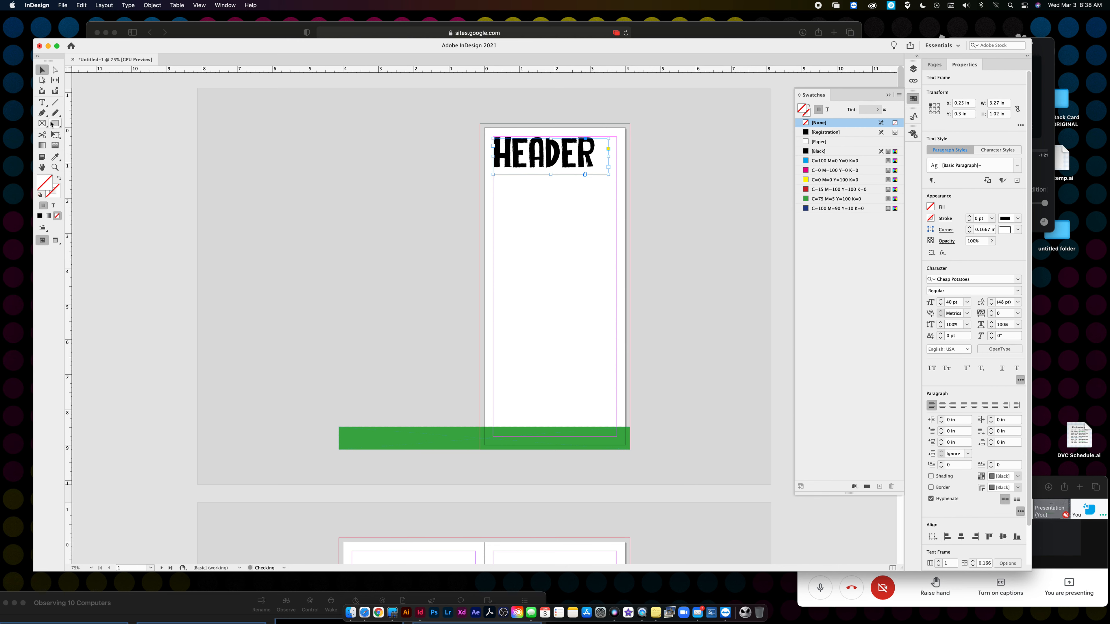
pyautogui.click(42, 102)
pyautogui.moveTo(493, 203); pyautogui.dragTo(614, 344)
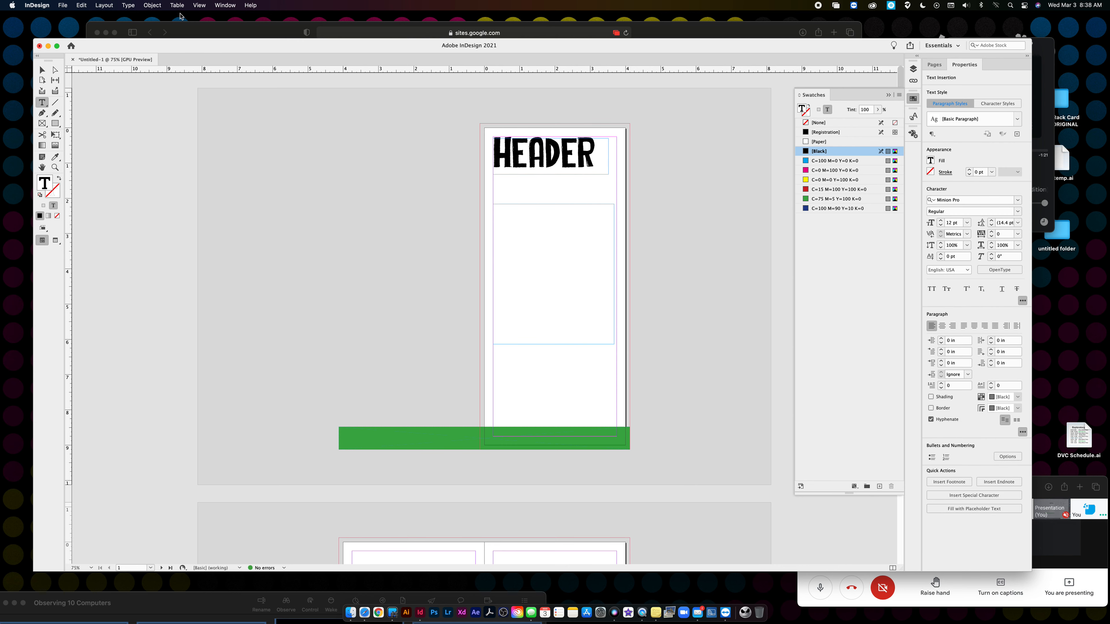
# - Fill the empty frame with placeholder text and select the whole story
pyautogui.click(129, 5)
pyautogui.moveTo(175, 281)
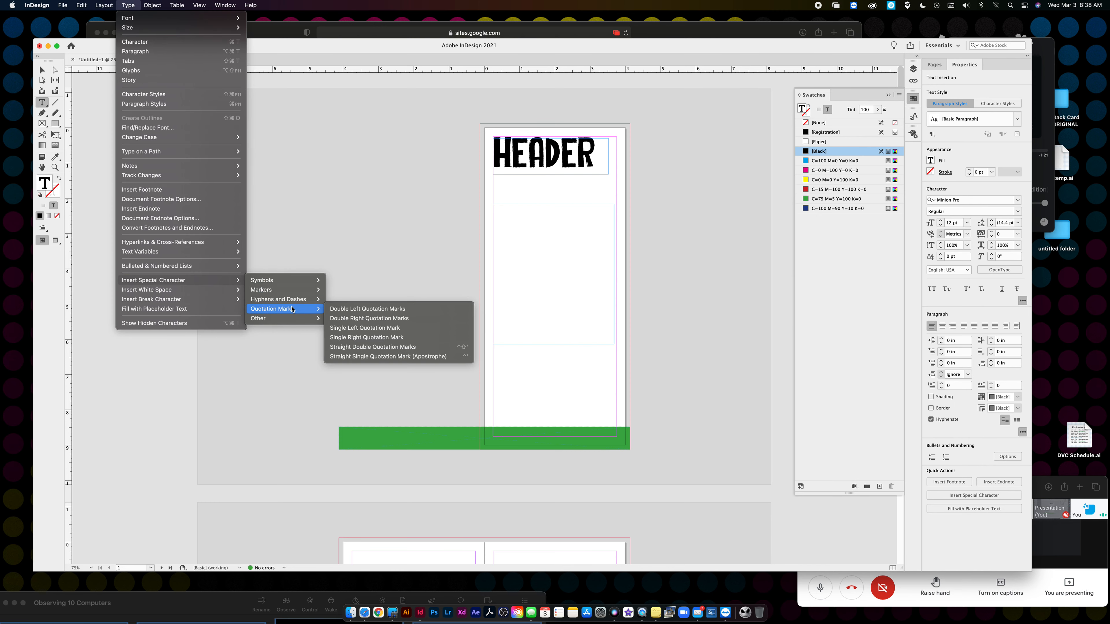
pyautogui.moveTo(288, 319)
pyautogui.moveTo(280, 281)
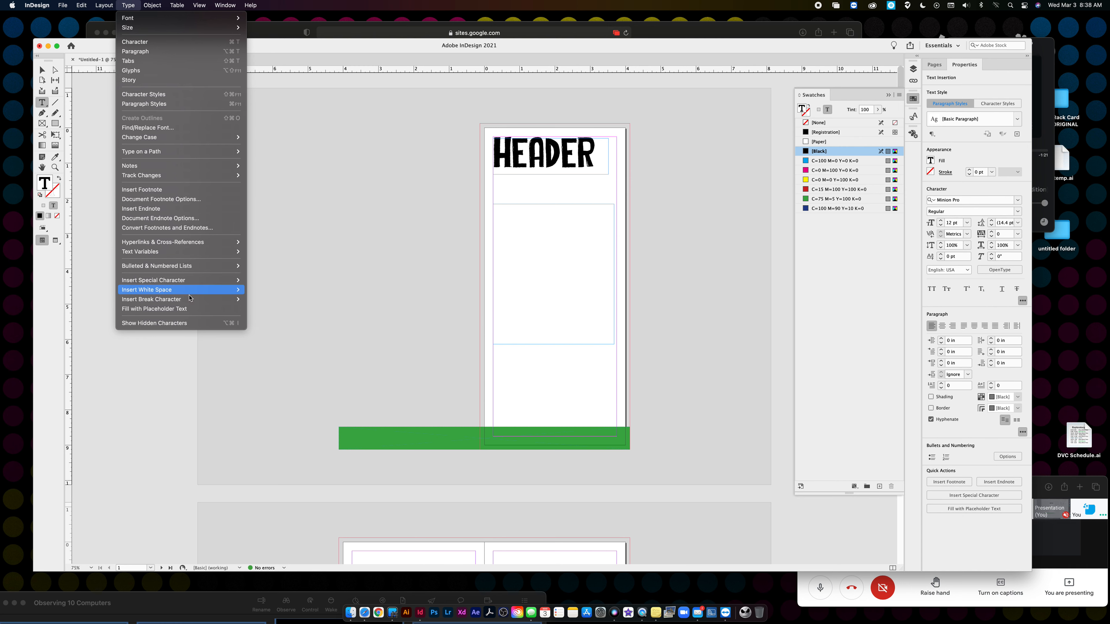
pyautogui.click(186, 308)
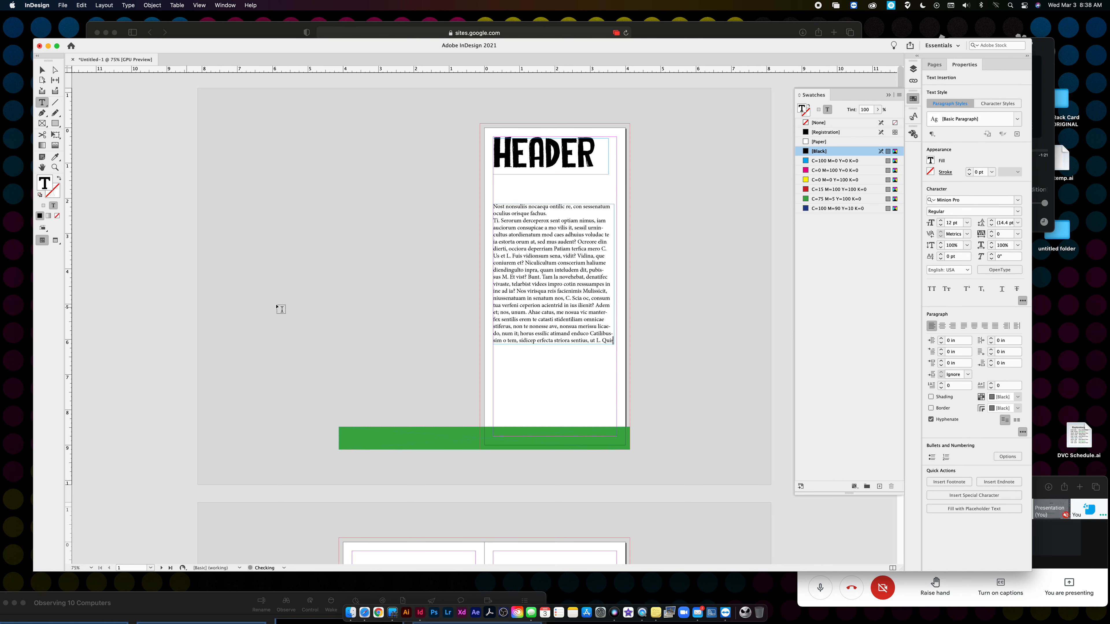
pyautogui.press('super+a')
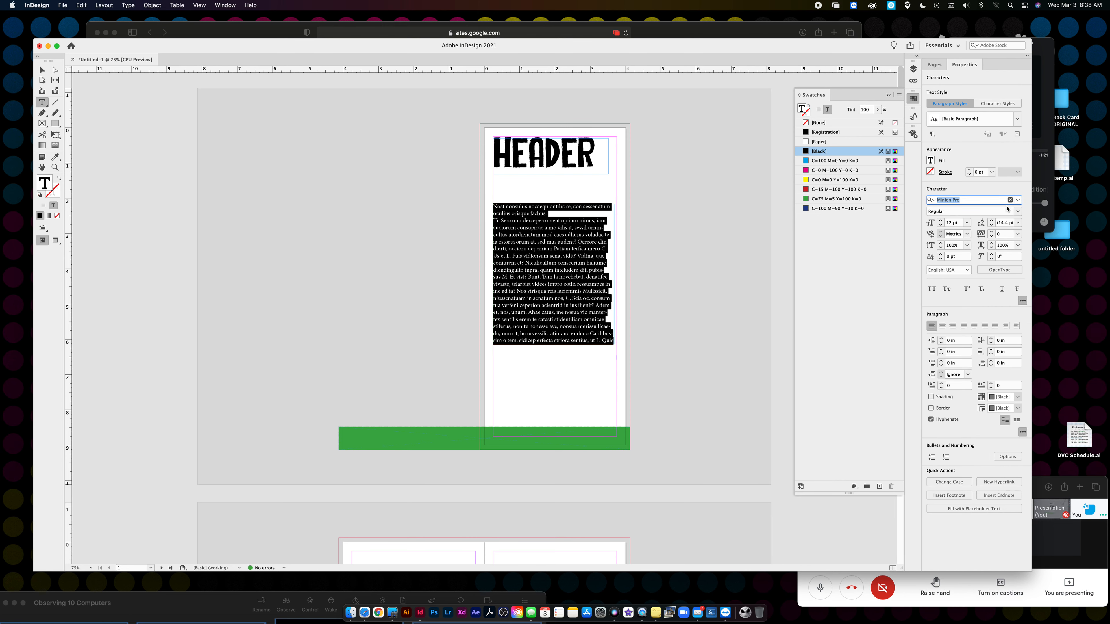
# - Set the body text to Lato and fit its frame to the text
pyautogui.click(1018, 201)
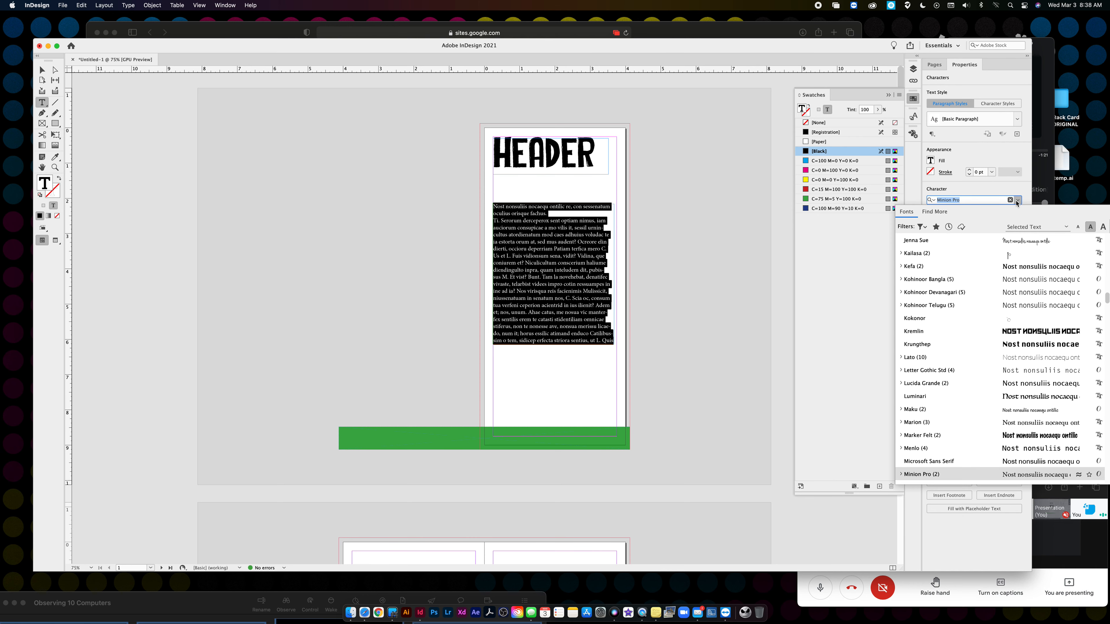
pyautogui.click(988, 356)
pyautogui.click(42, 70)
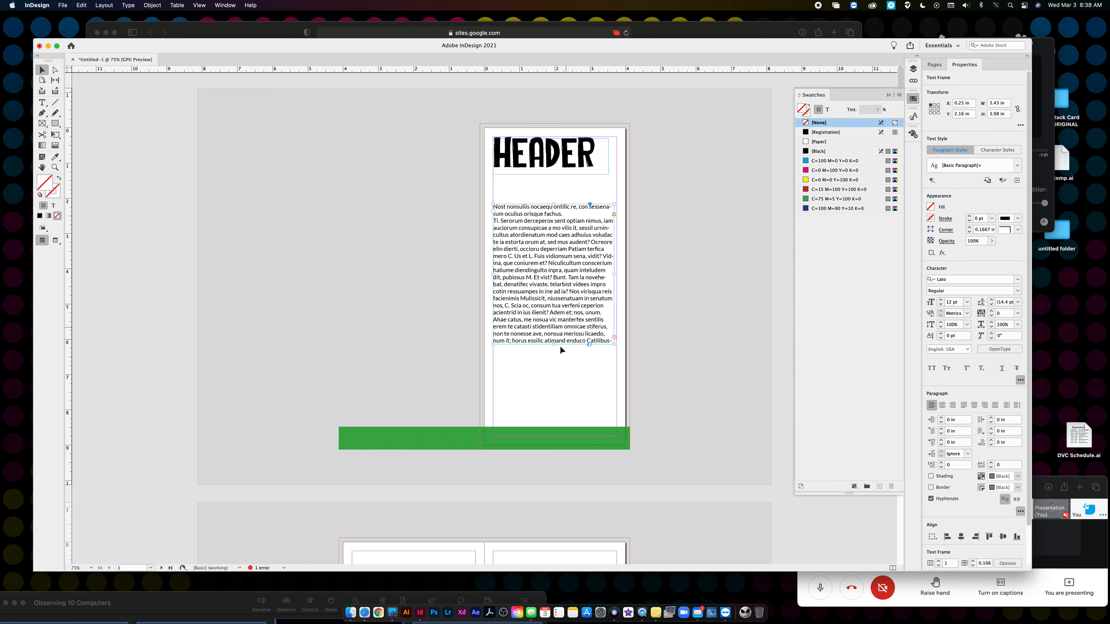
pyautogui.doubleClick(554, 345)
pyautogui.click(659, 352)
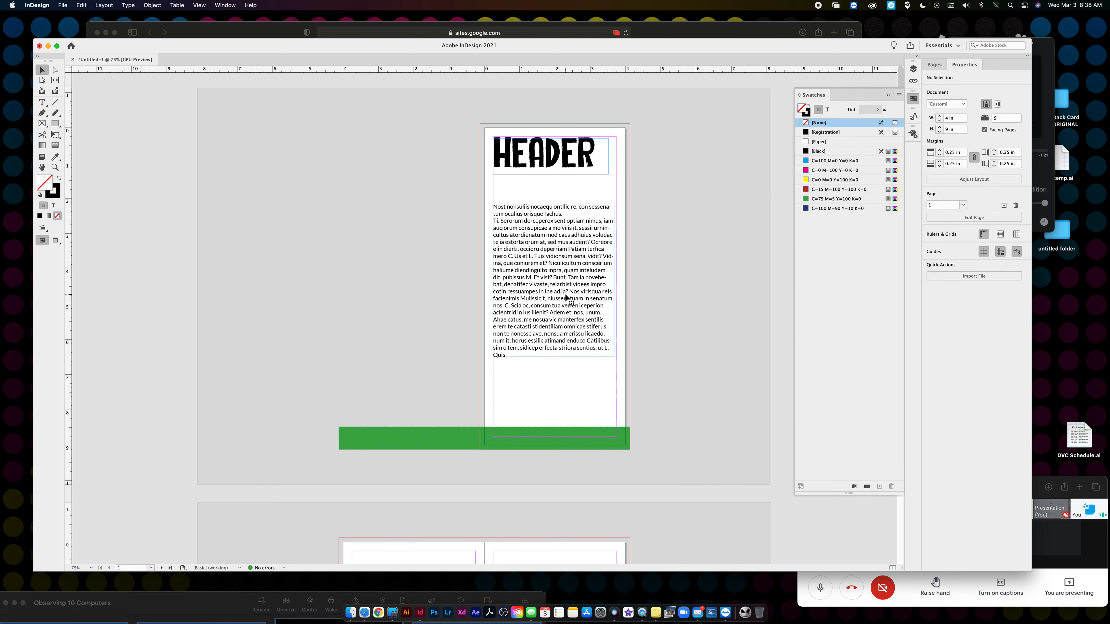
# - Paste a copy of the body text frame onto page 2
pyautogui.click(564, 296)
pyautogui.scroll(-10, 565, 296)
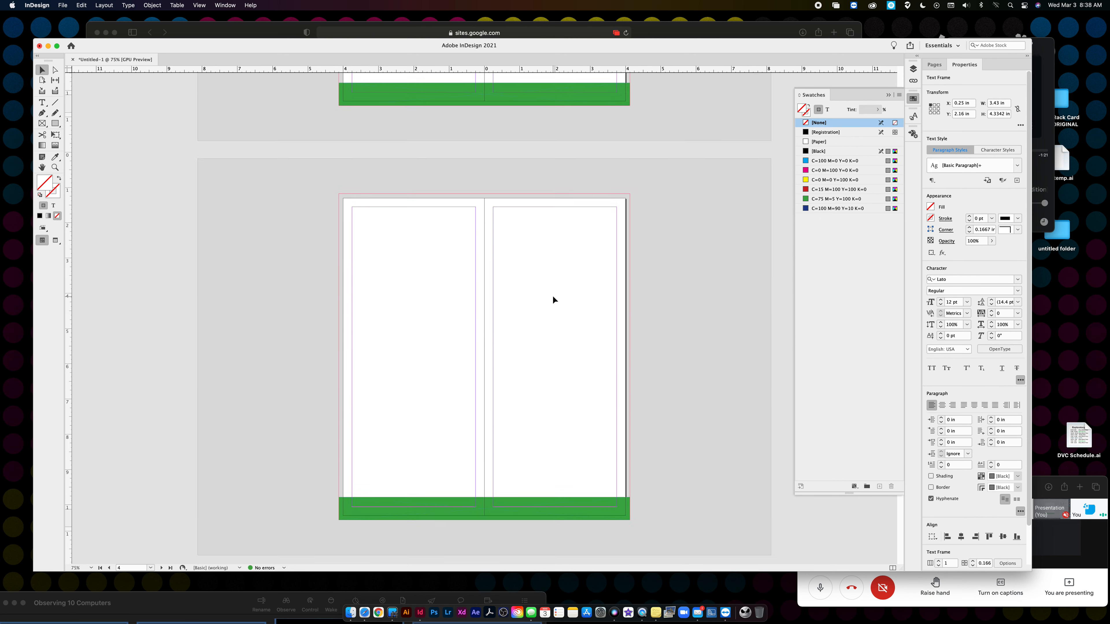
pyautogui.scroll(-5, 546, 299)
pyautogui.press('super+v')
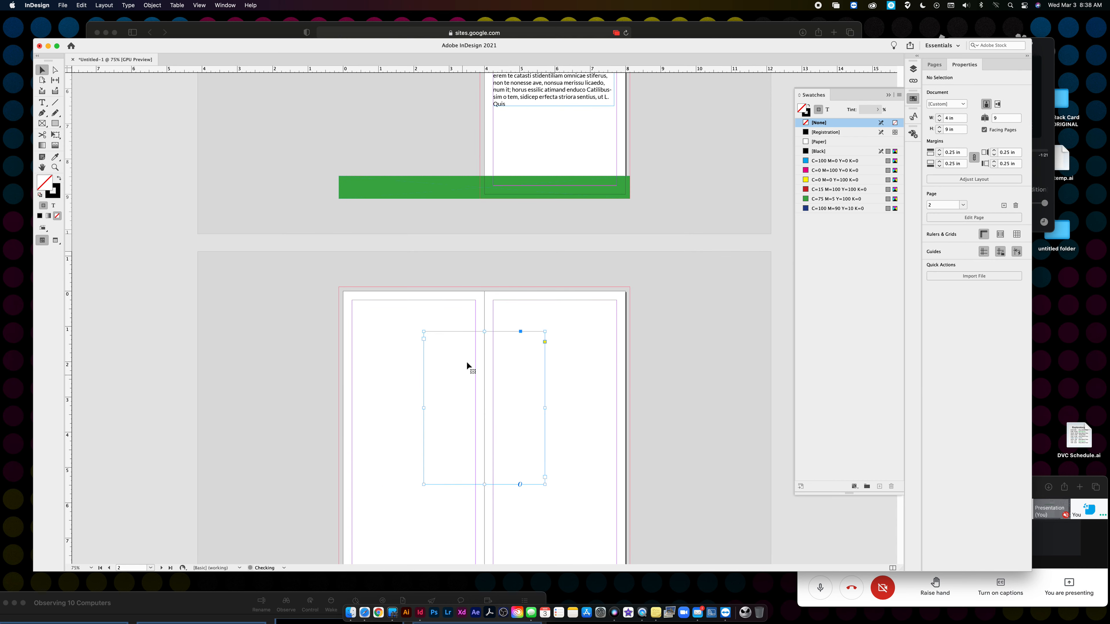
pyautogui.moveTo(471, 345); pyautogui.dragTo(401, 371)
pyautogui.scroll(5, 503, 293)
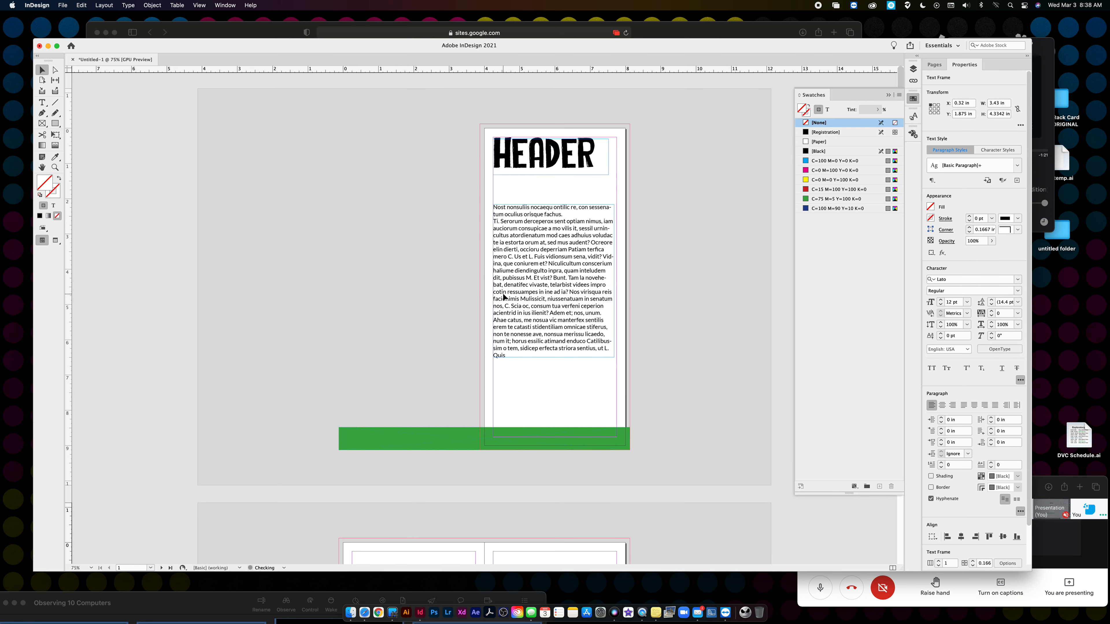
# - Paste a copy of the HEADER frame at the top-left of page 2
pyautogui.click(551, 167)
pyautogui.scroll(-8, 483, 309)
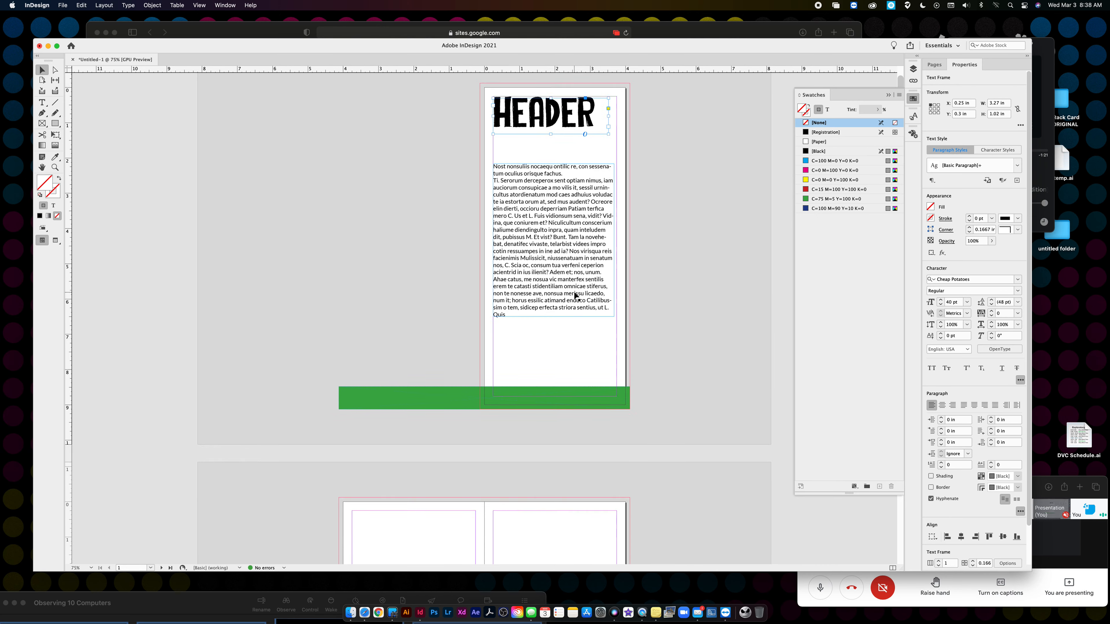
pyautogui.press('super+v')
pyautogui.moveTo(507, 358); pyautogui.dragTo(431, 228)
pyautogui.scroll(8, 594, 229)
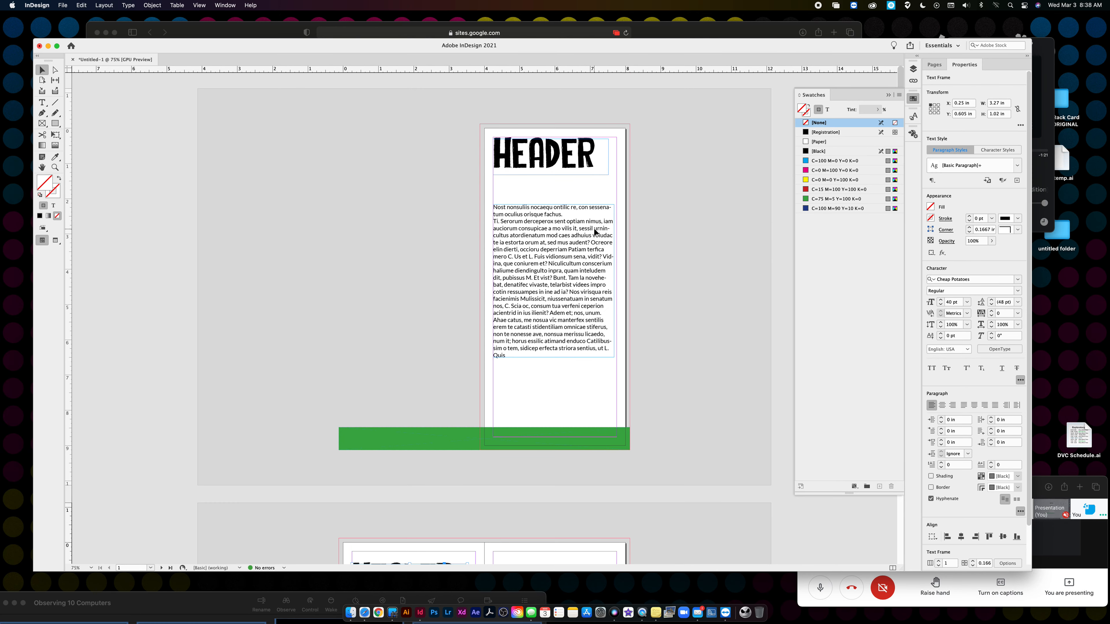
pyautogui.click(659, 214)
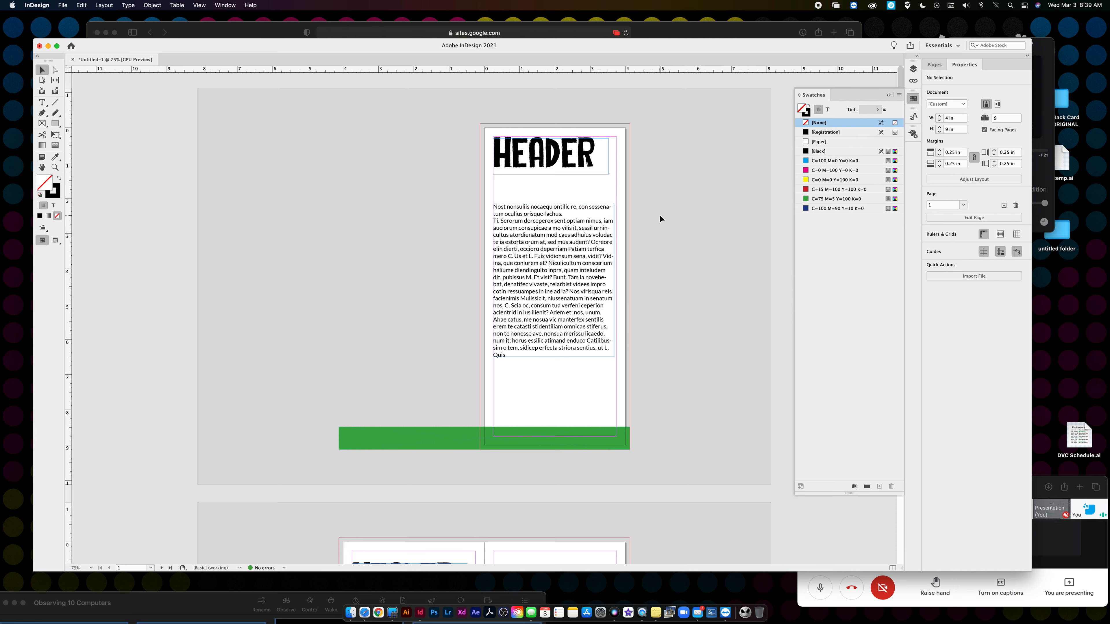
# - Open the Character Styles panel from Window > Styles
pyautogui.click(225, 5)
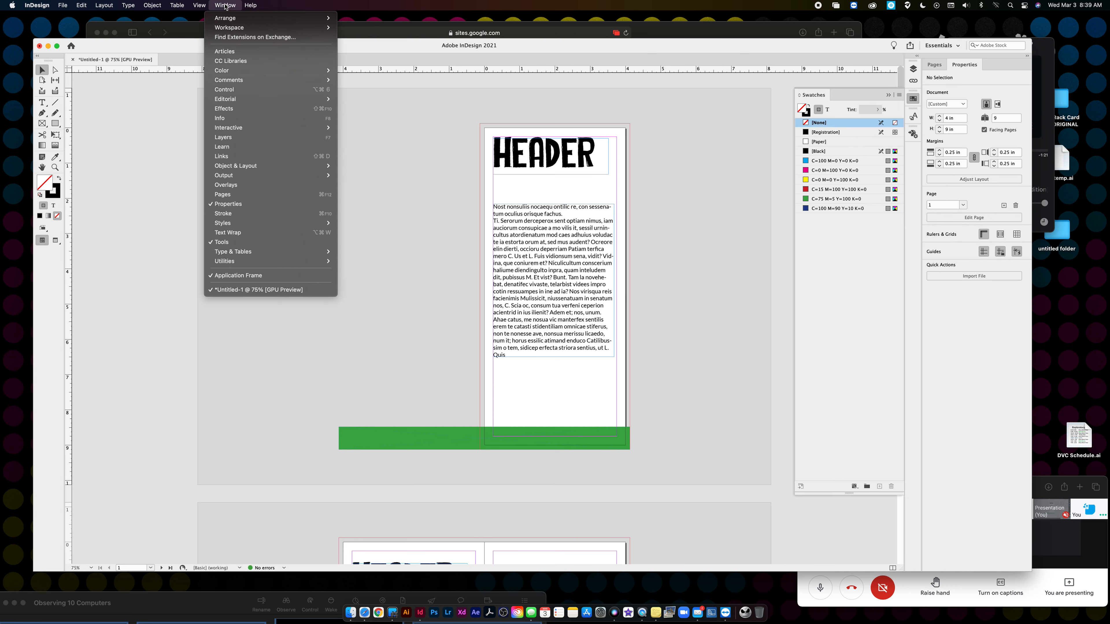
pyautogui.moveTo(278, 253)
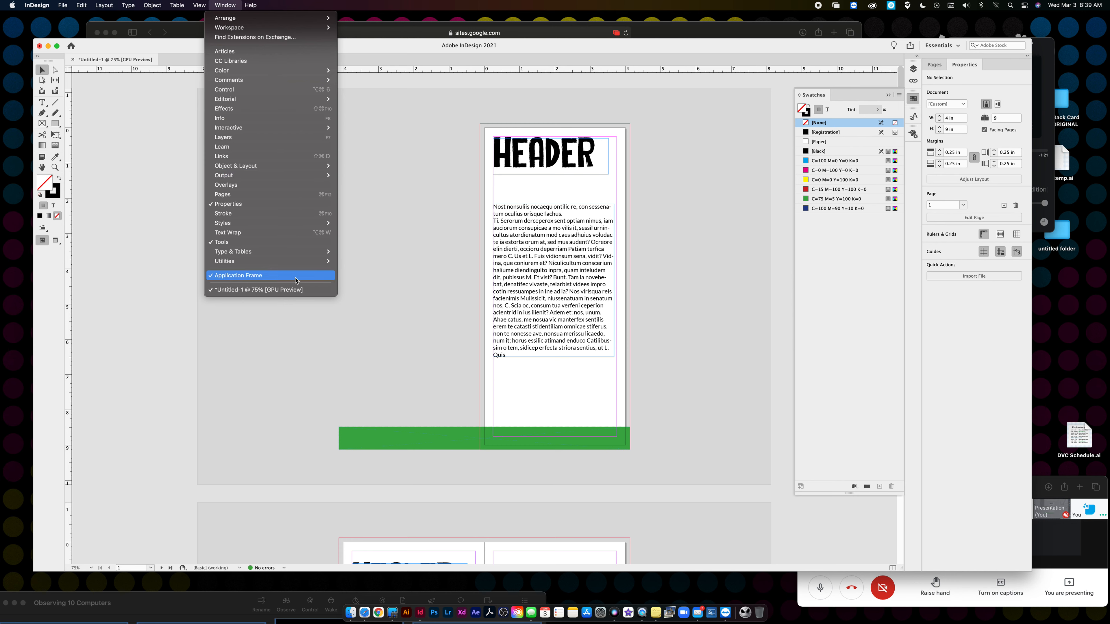
pyautogui.moveTo(274, 226)
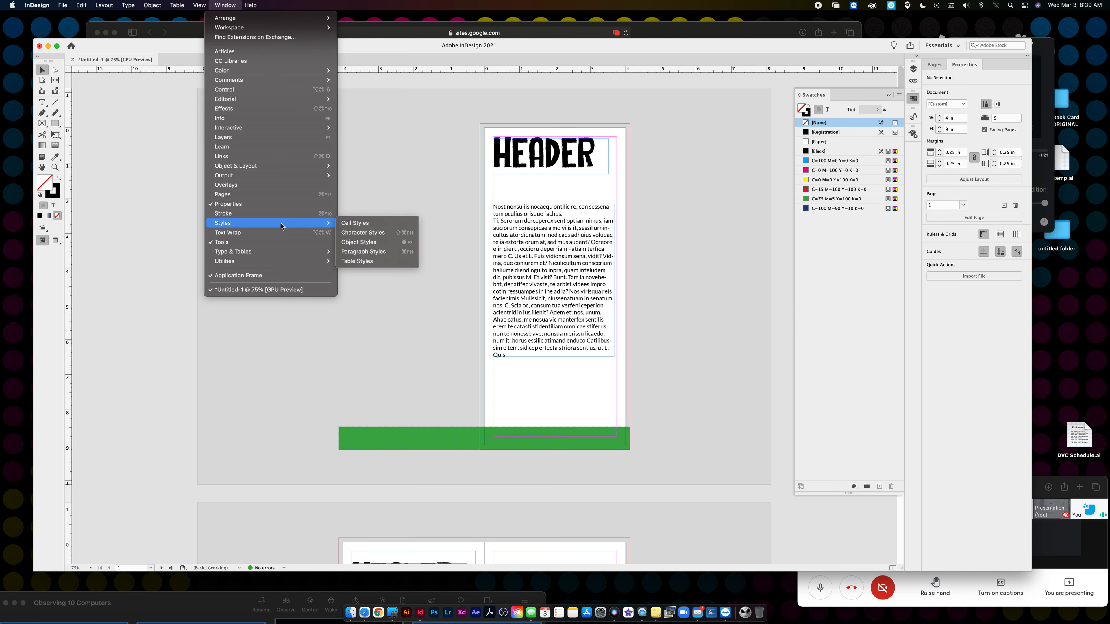
pyautogui.click(392, 235)
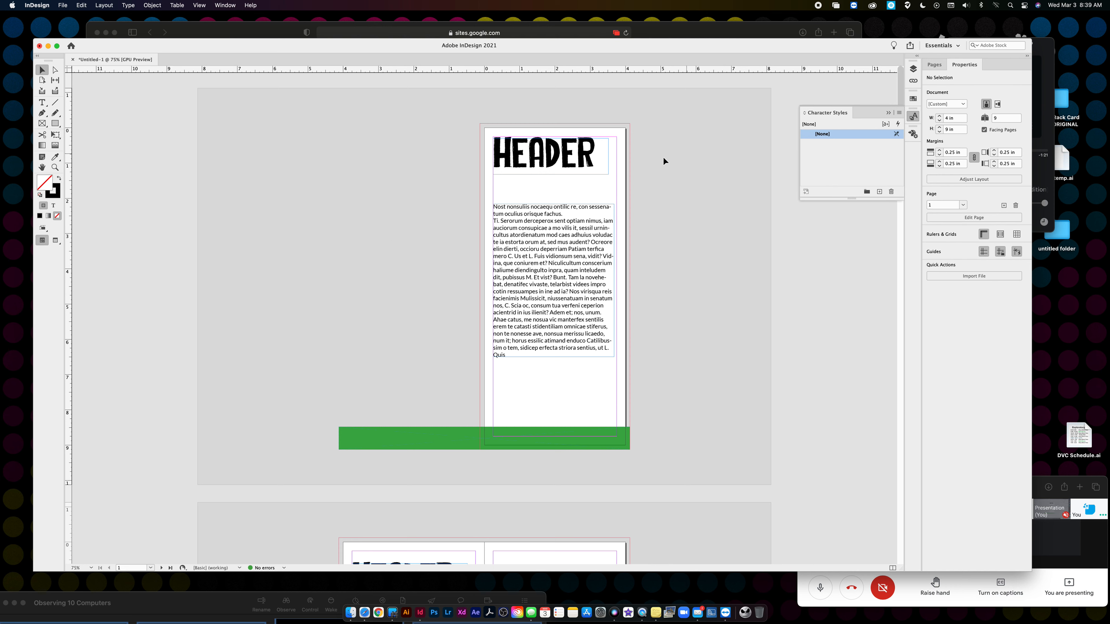
# - Create a HEADER character style from the 40 pt Cheap Potatoes title, including Basic Character Formats
pyautogui.doubleClick(591, 158)
pyautogui.moveTo(596, 157); pyautogui.dragTo(485, 155)
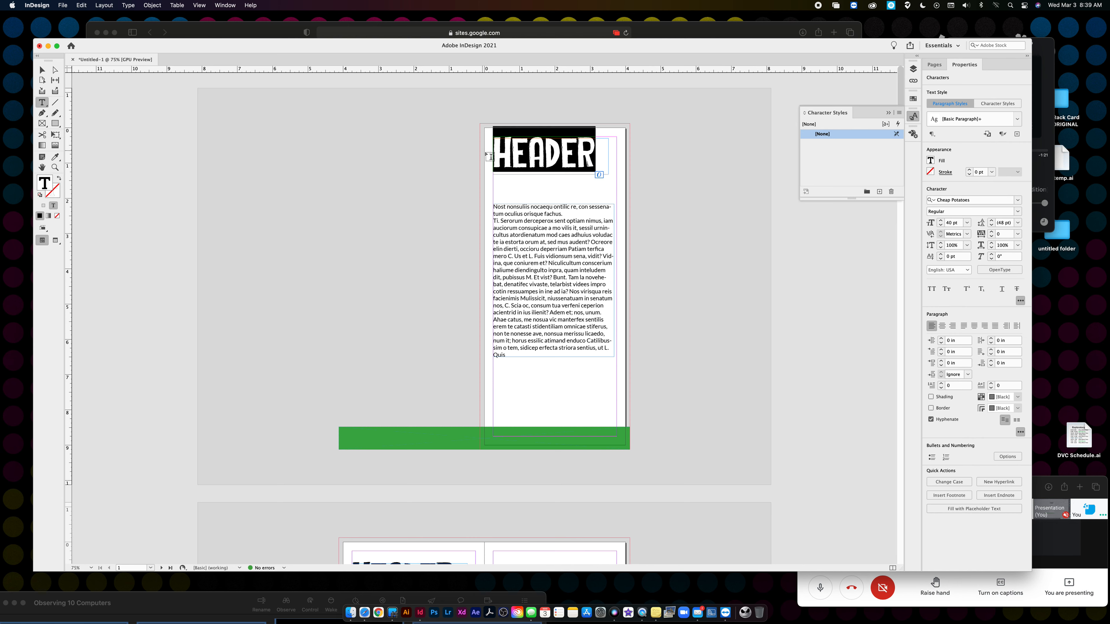
pyautogui.click(900, 114)
pyautogui.click(917, 118)
pyautogui.write('HEADER')
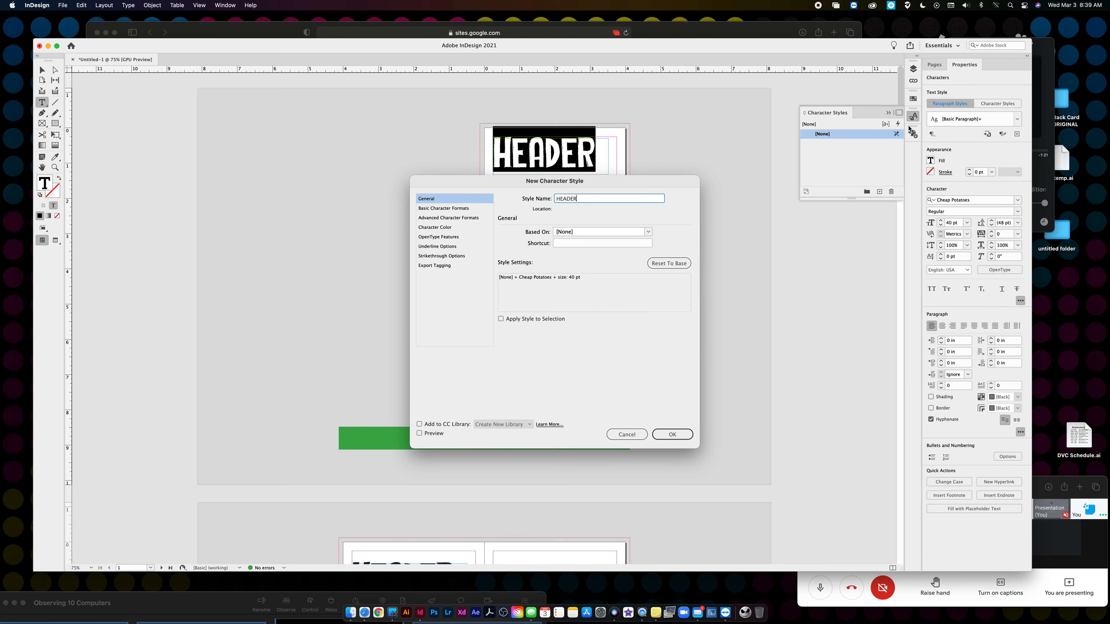
pyautogui.click(462, 209)
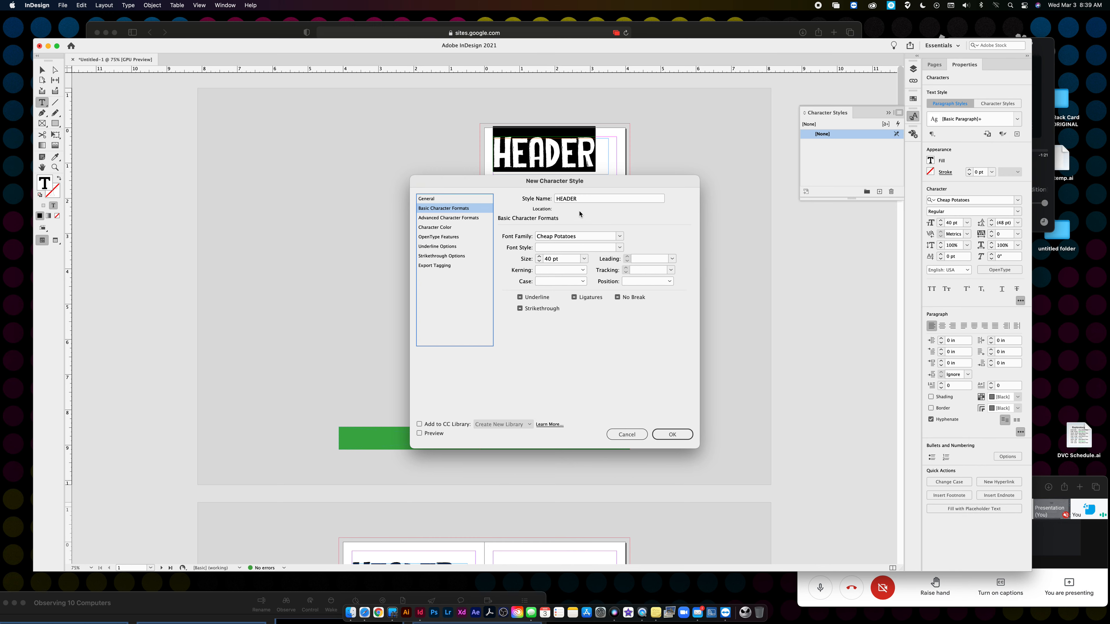
pyautogui.click(672, 434)
# - Pick the HEADER style and select all of the body text
pyautogui.click(829, 144)
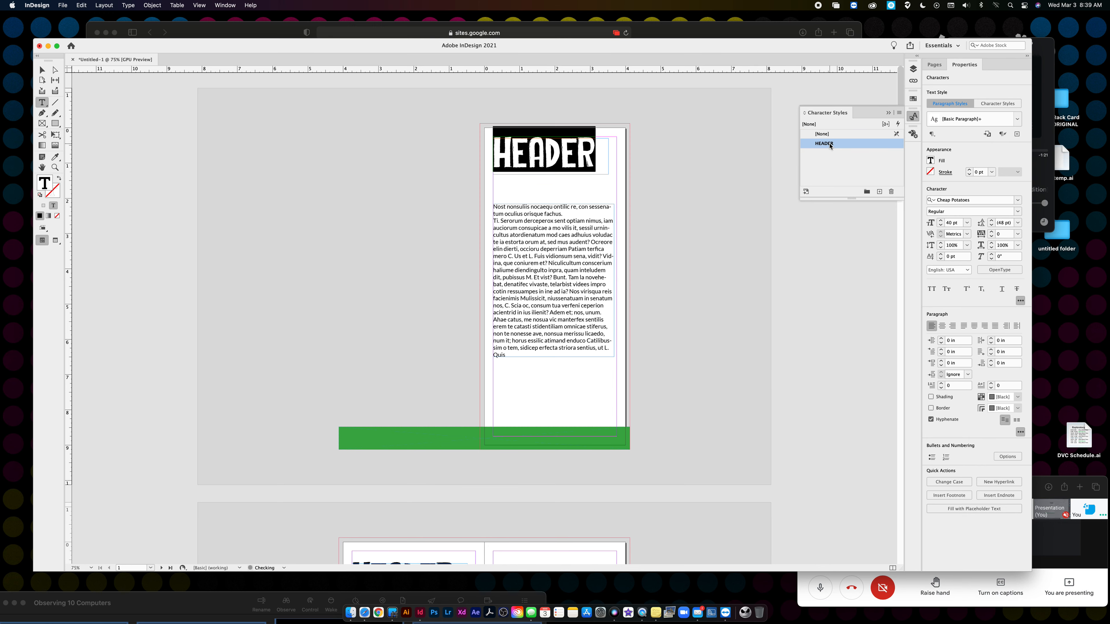
pyautogui.click(519, 359)
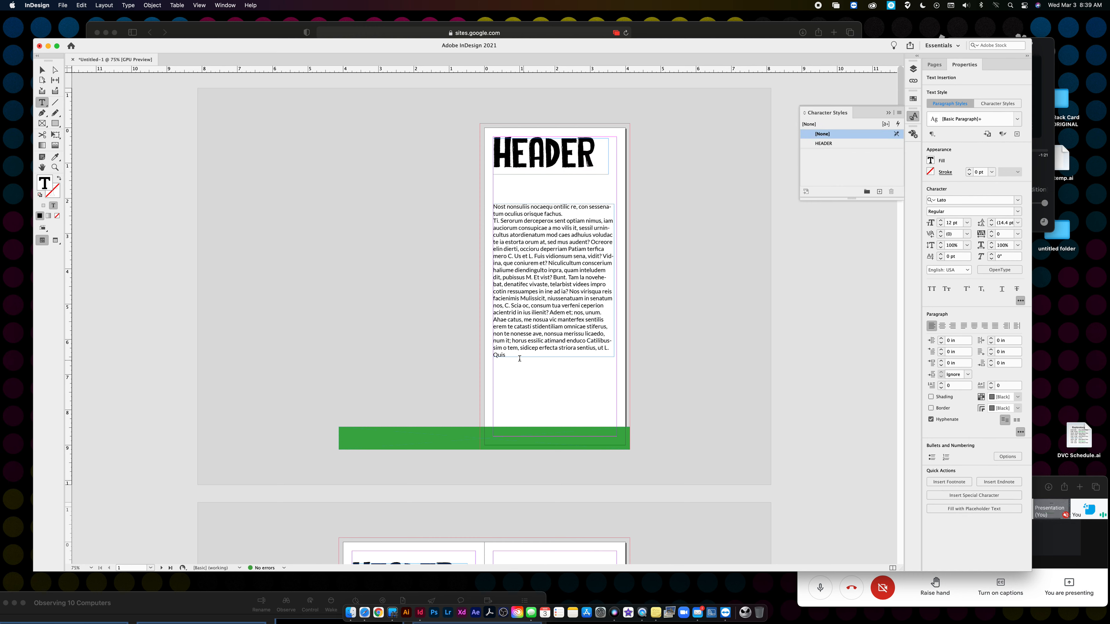
pyautogui.moveTo(517, 358); pyautogui.dragTo(461, 209)
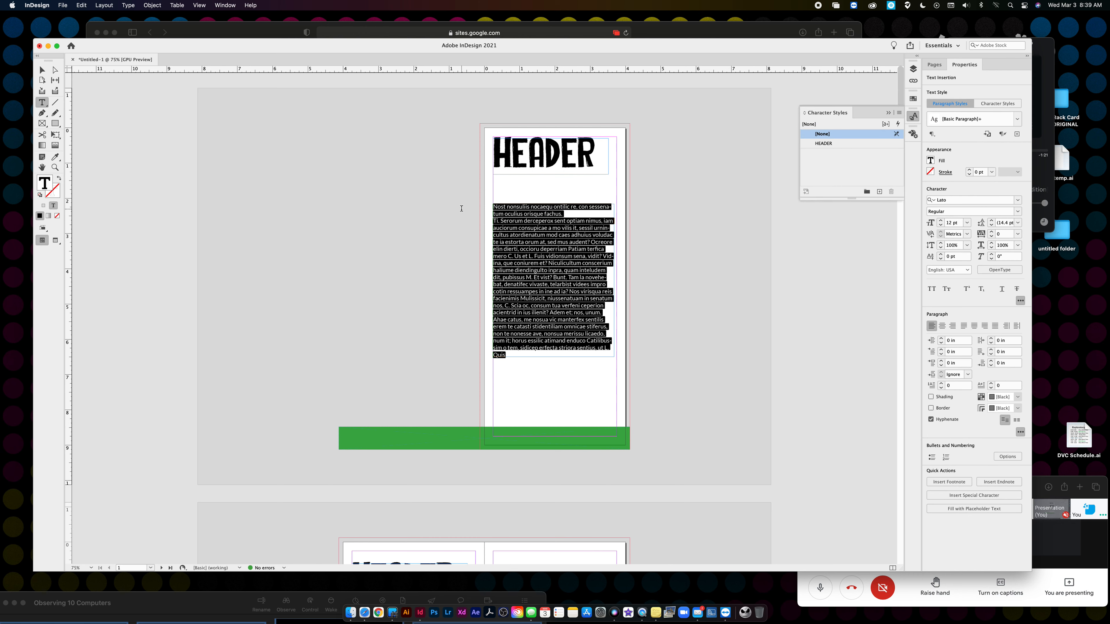
# - Create a 'Body Copy' character style from the selected Lato body text
pyautogui.click(899, 113)
pyautogui.click(920, 117)
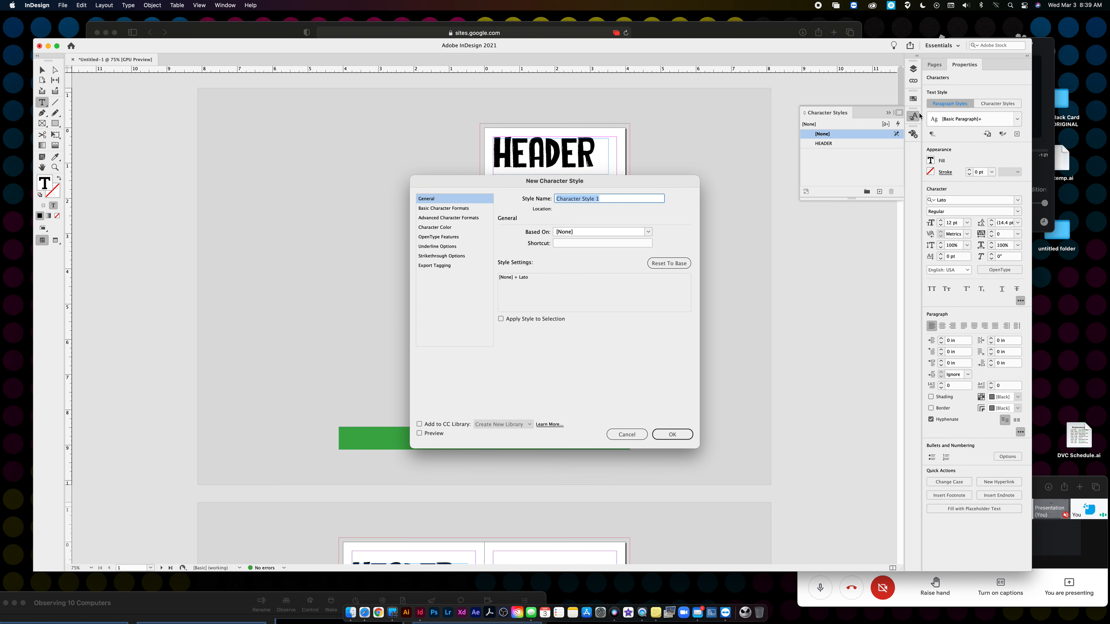
pyautogui.write('Body Copy')
pyautogui.press('Return')
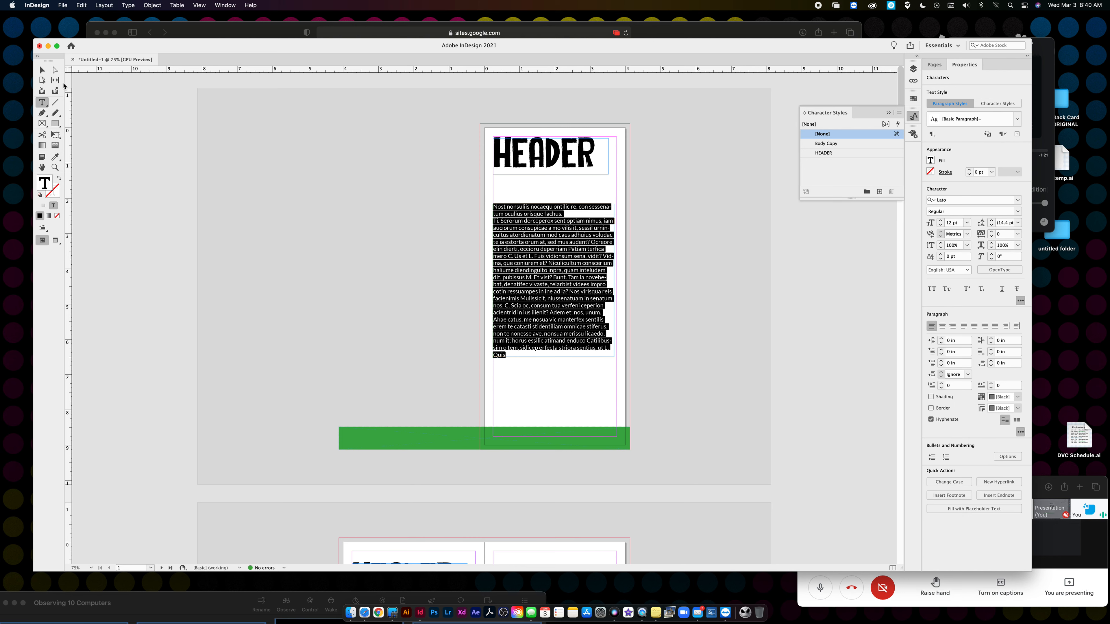
pyautogui.click(45, 72)
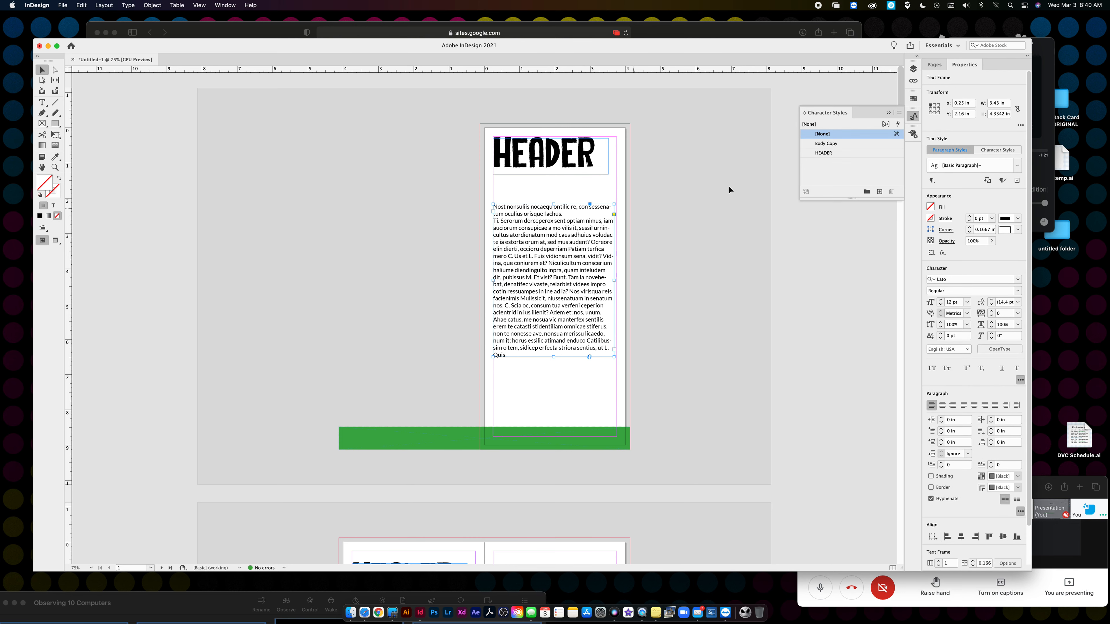
# - Apply HEADER to the title frames and Body Copy to the body frames on pages 1 and 2
pyautogui.click(824, 153)
pyautogui.click(822, 144)
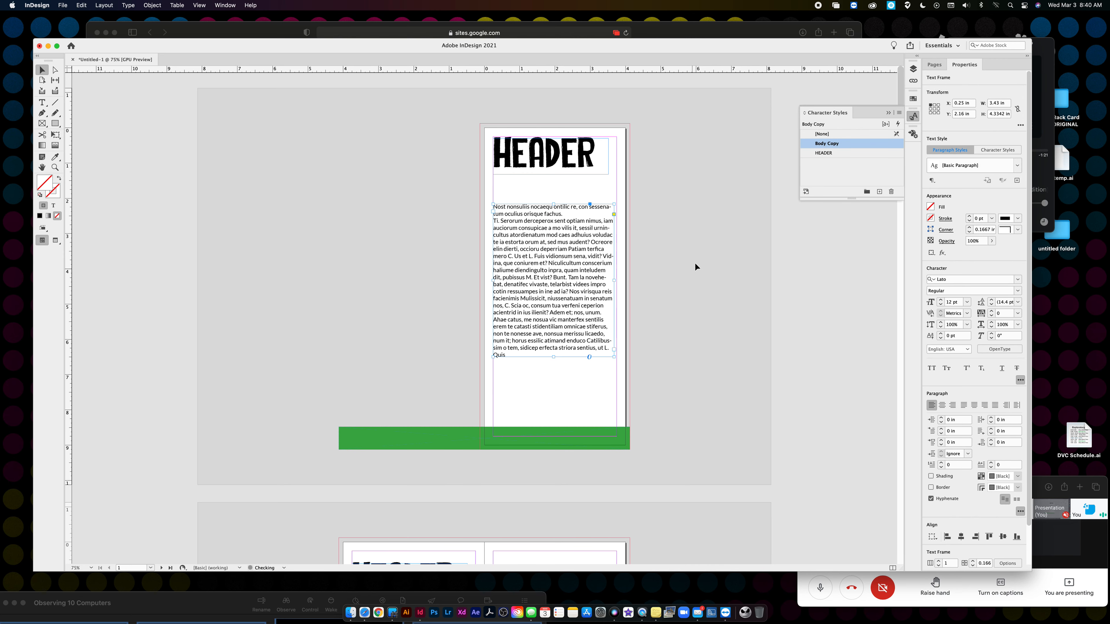
pyautogui.scroll(-5, 694, 262)
pyautogui.click(458, 313)
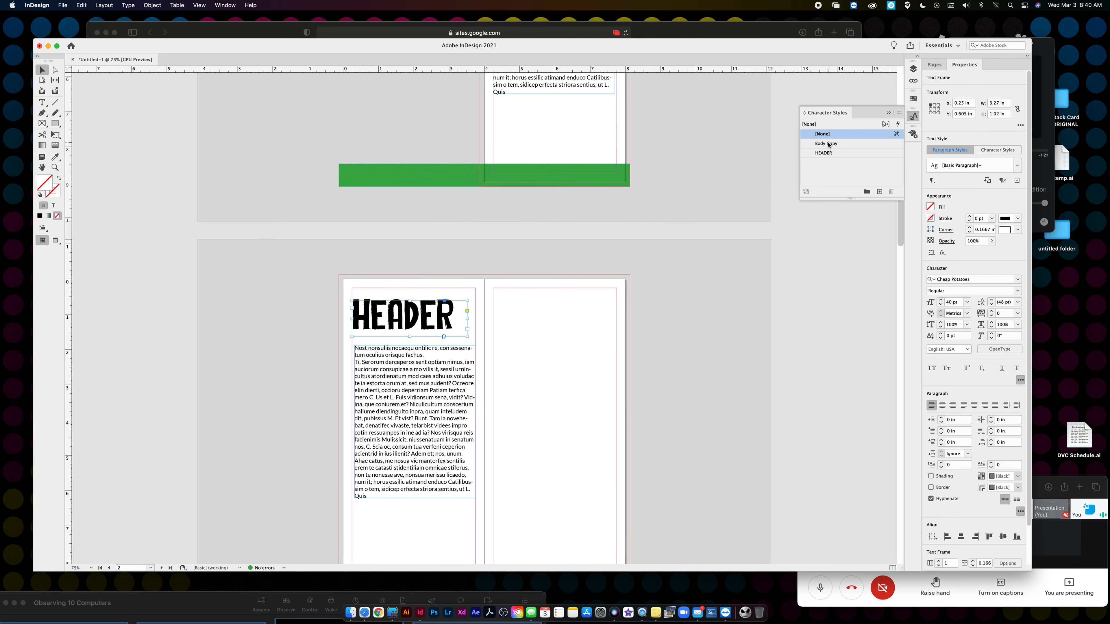
pyautogui.click(824, 153)
pyautogui.click(469, 379)
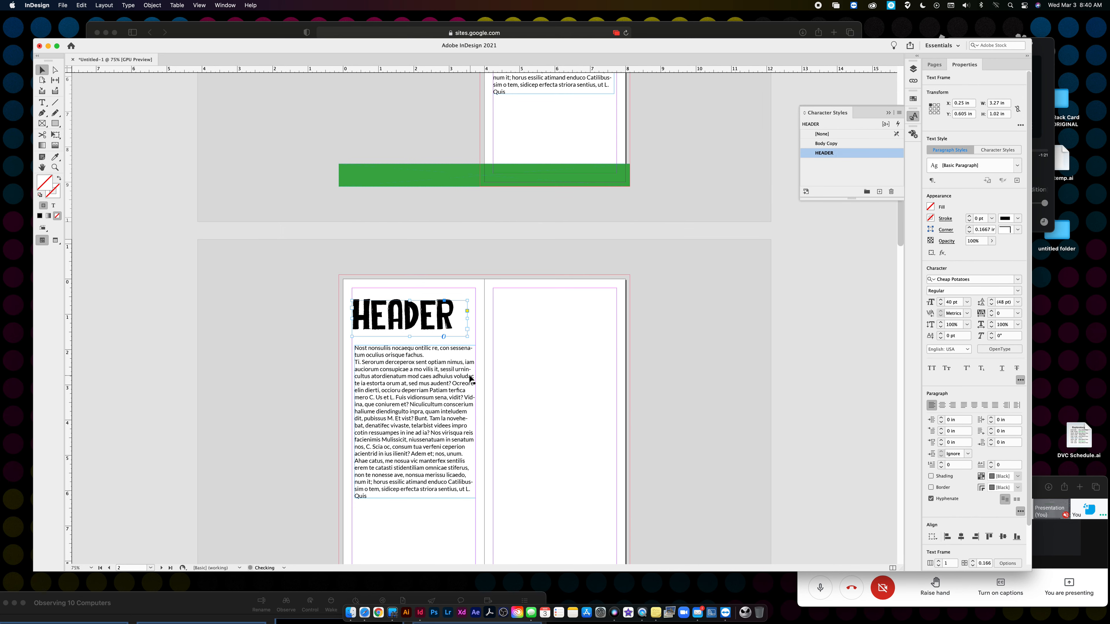
pyautogui.click(826, 144)
pyautogui.scroll(2, 703, 206)
pyautogui.scroll(4, 703, 206)
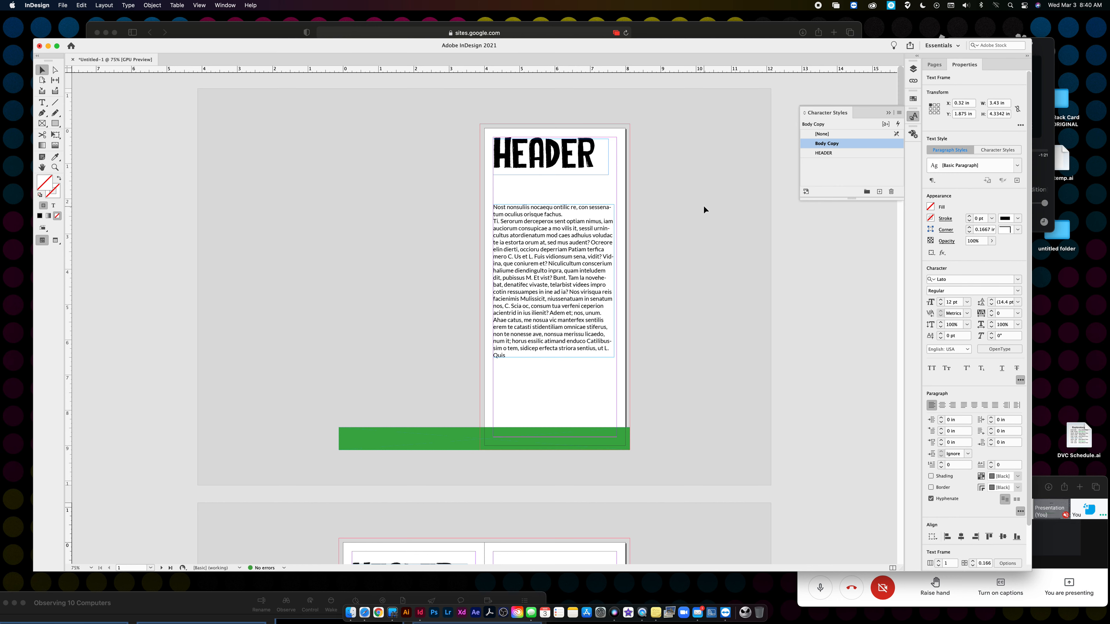
# - Change the HEADER character style's font family to Courier
pyautogui.doubleClick(841, 152)
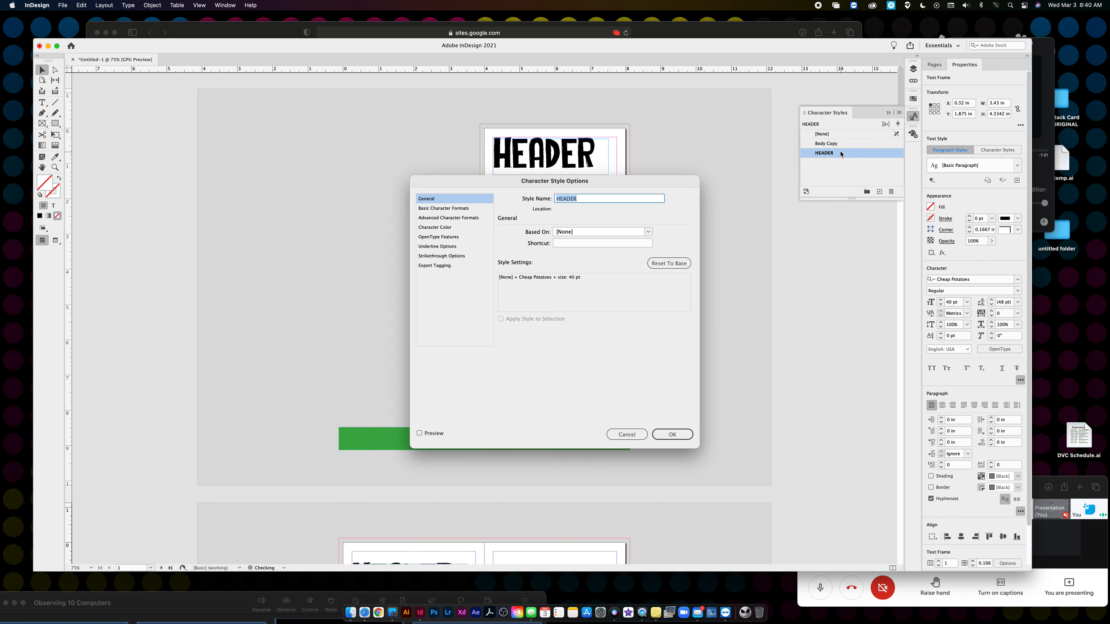
pyautogui.click(459, 208)
pyautogui.click(620, 236)
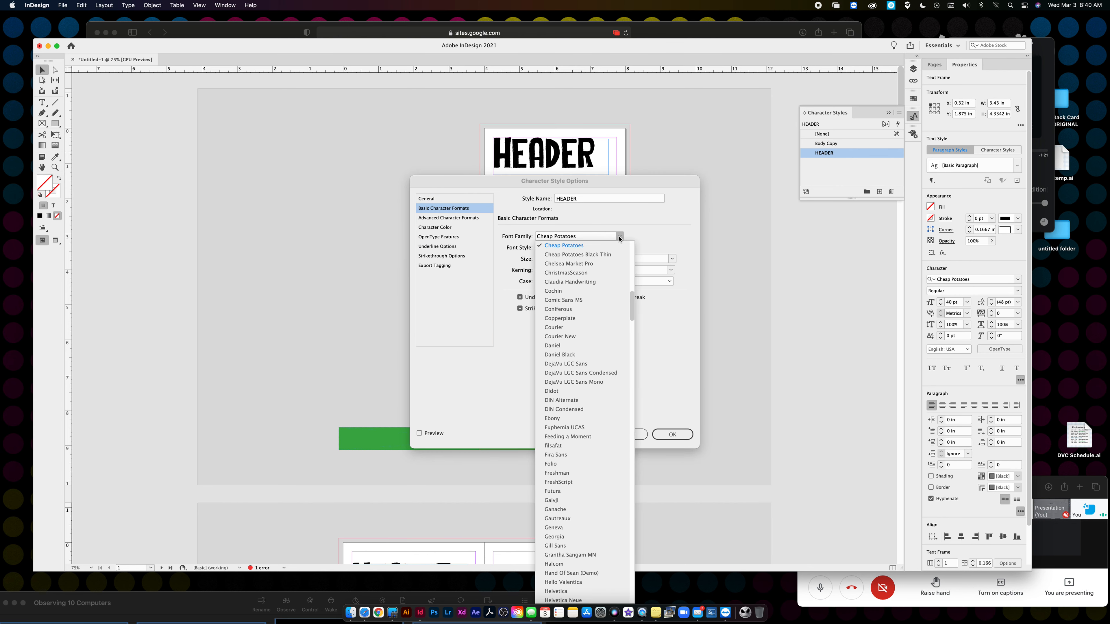
pyautogui.click(586, 328)
pyautogui.click(671, 435)
# - Apply Body Copy to page 2's body text
pyautogui.scroll(-10, 681, 315)
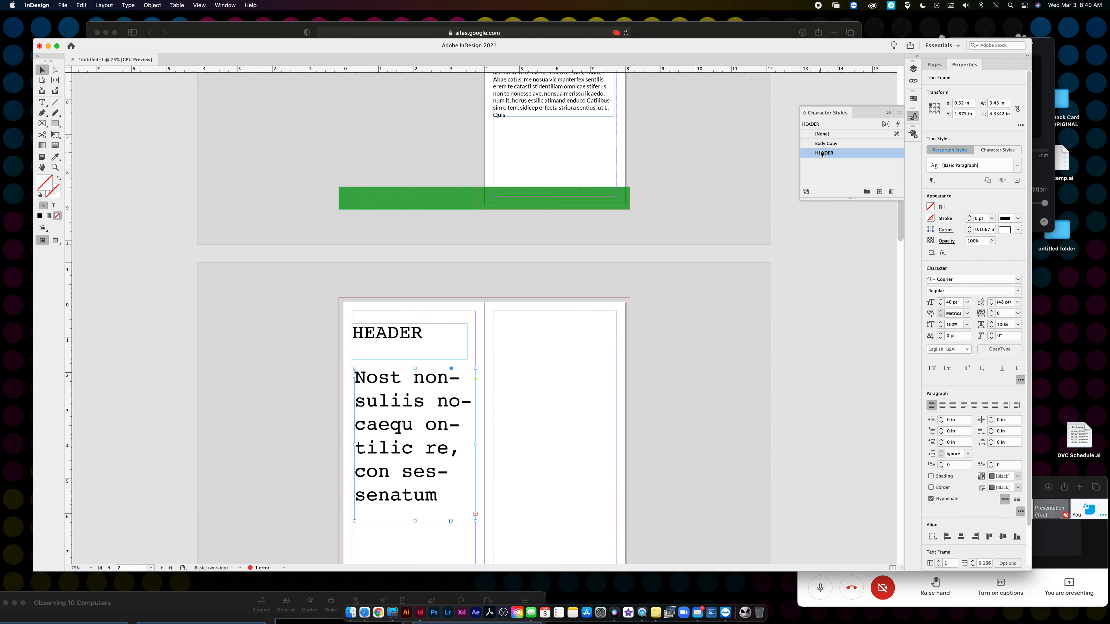
pyautogui.click(826, 144)
pyautogui.scroll(10, 594, 326)
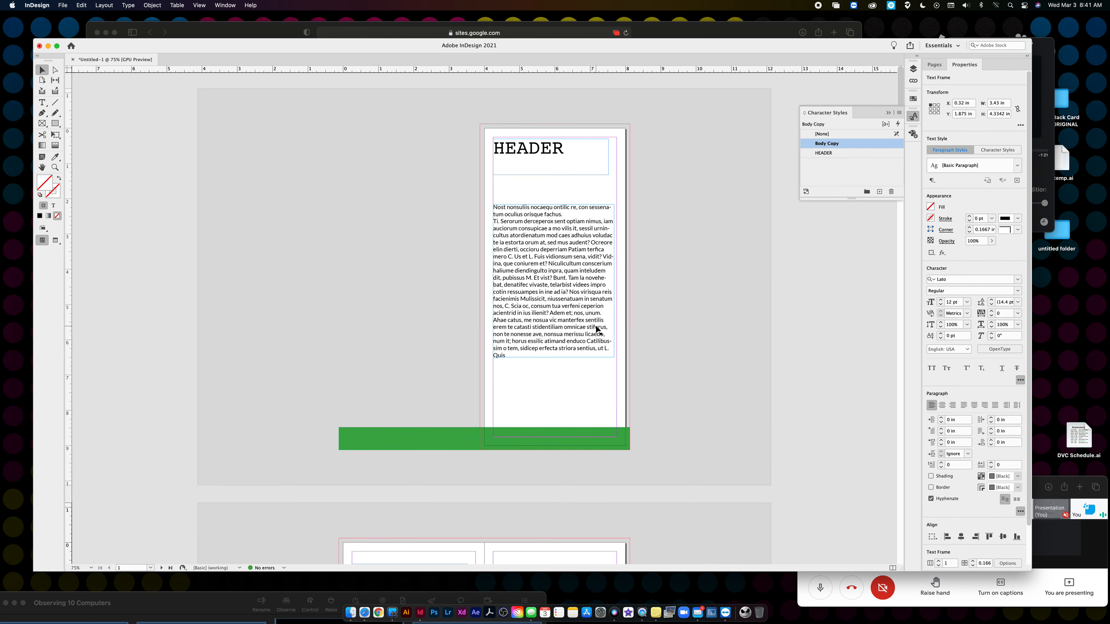
# - Give Body Copy 12 pt leading and C=100 cyan colour, then reapply it to the page 1 body text
pyautogui.click(551, 281)
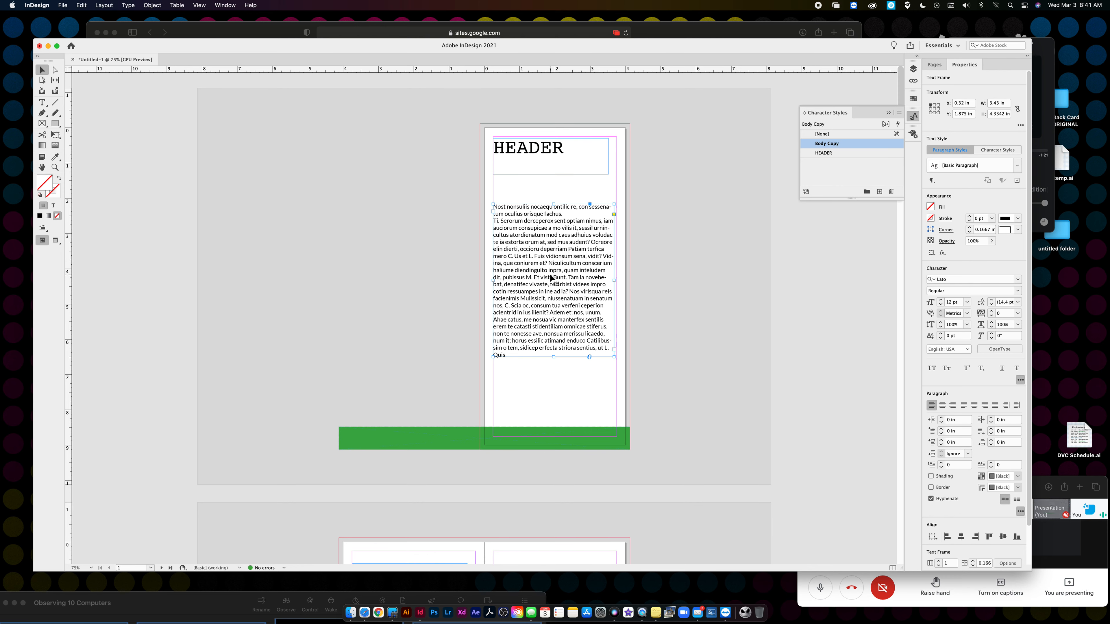
pyautogui.doubleClick(852, 144)
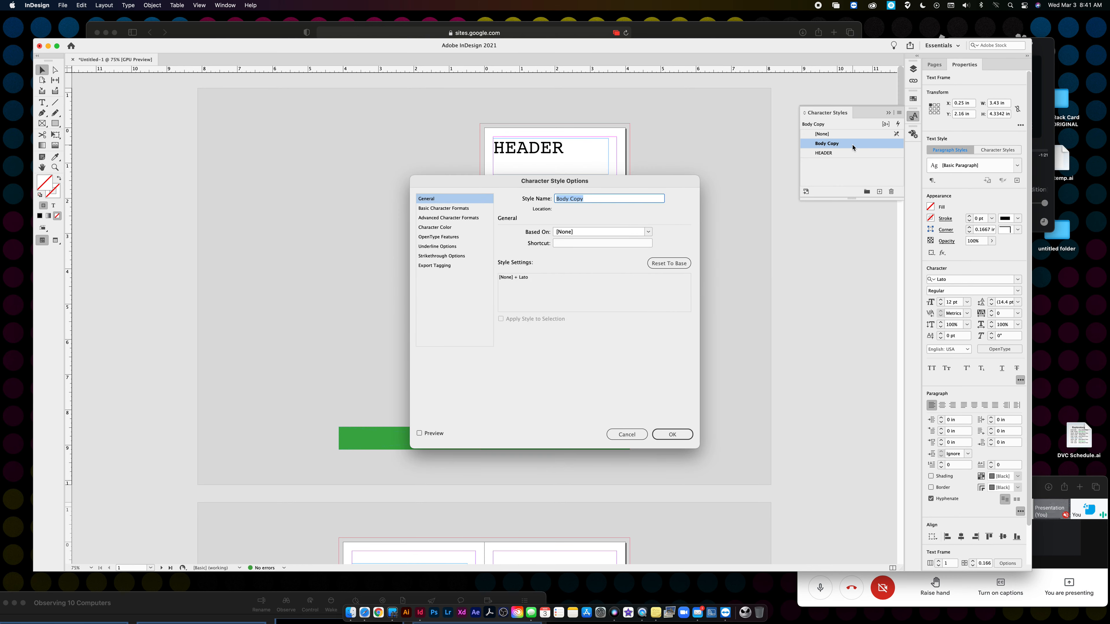
pyautogui.click(441, 209)
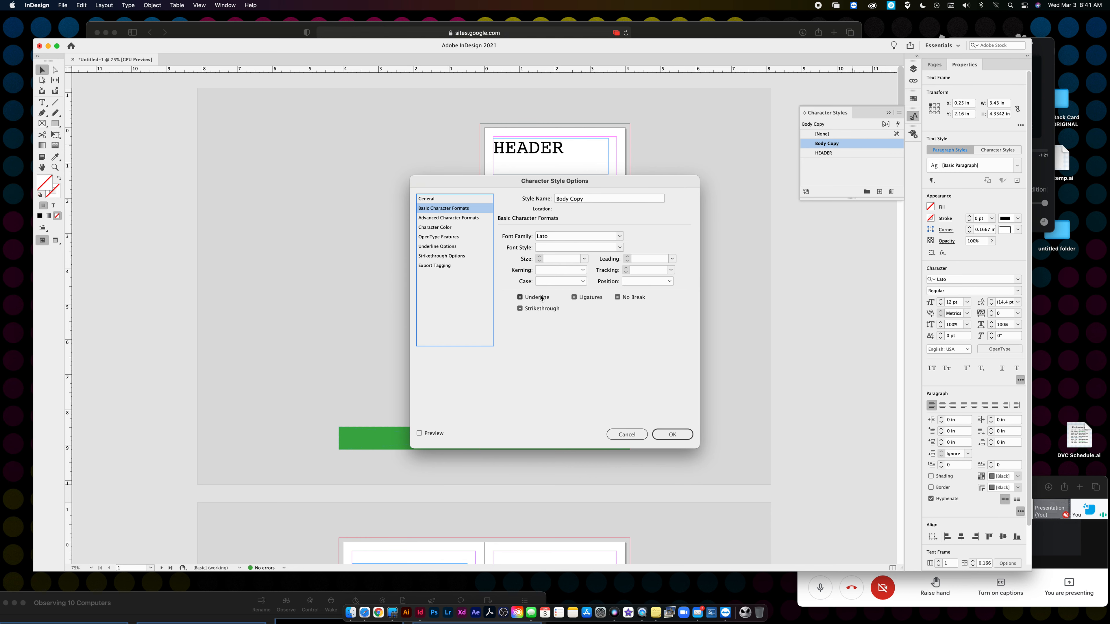
pyautogui.click(672, 259)
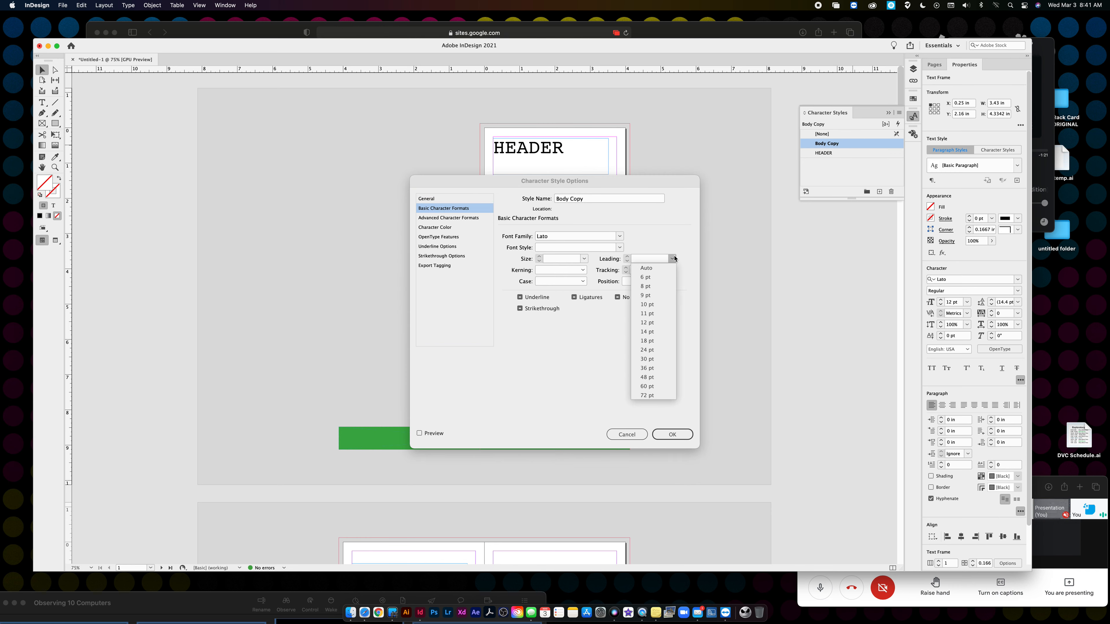
pyautogui.click(672, 259)
pyautogui.click(672, 261)
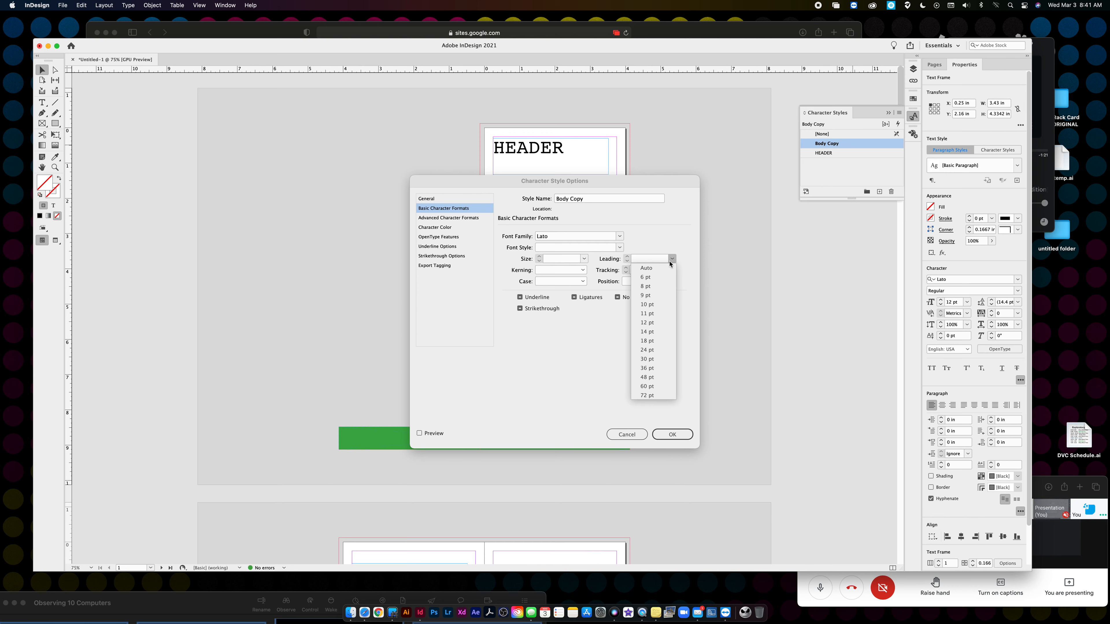
pyautogui.click(651, 327)
pyautogui.click(448, 228)
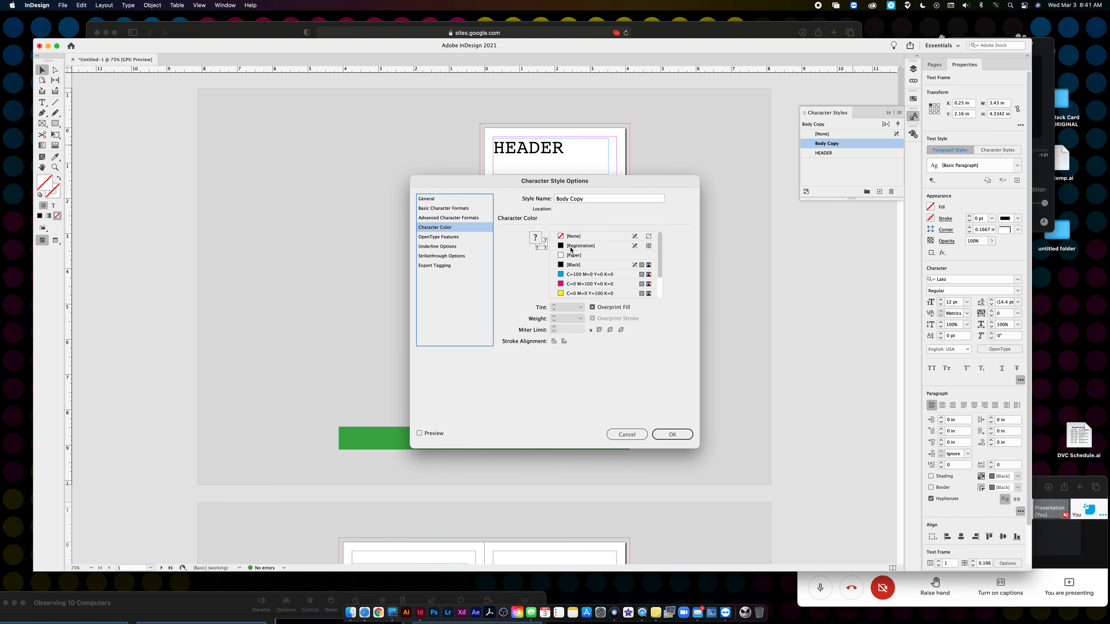
pyautogui.click(560, 275)
pyautogui.click(668, 434)
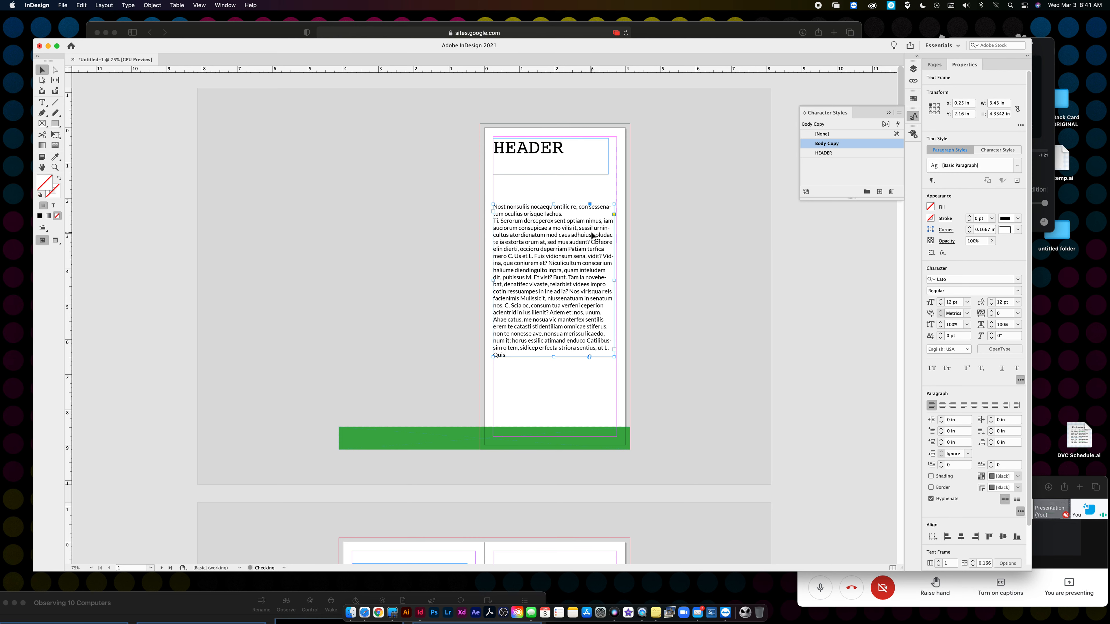
pyautogui.click(824, 144)
pyautogui.scroll(-10, 654, 276)
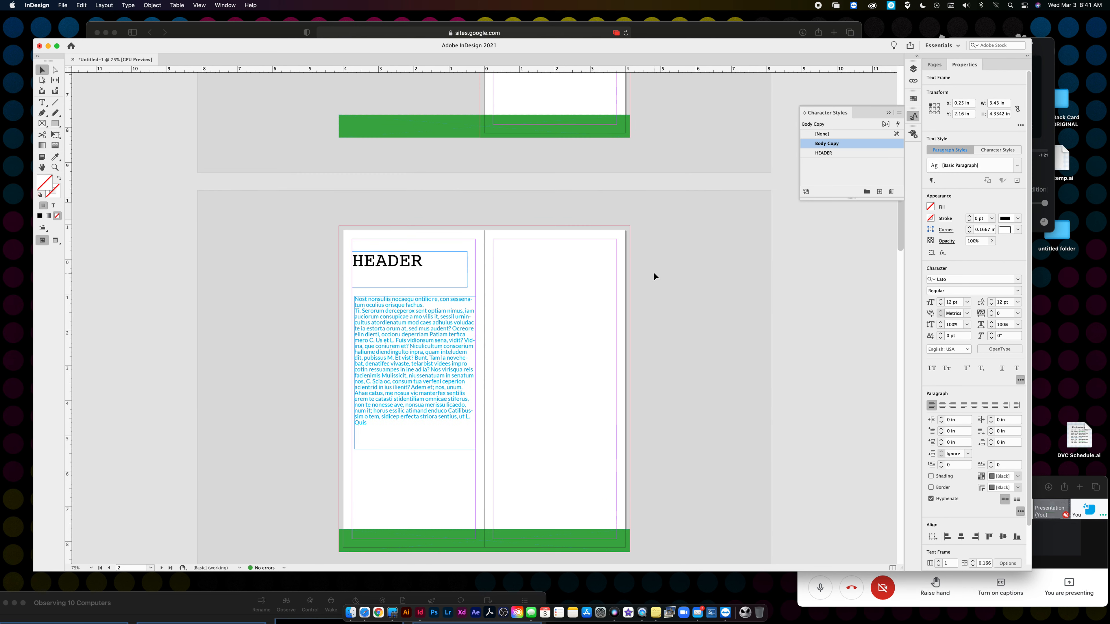